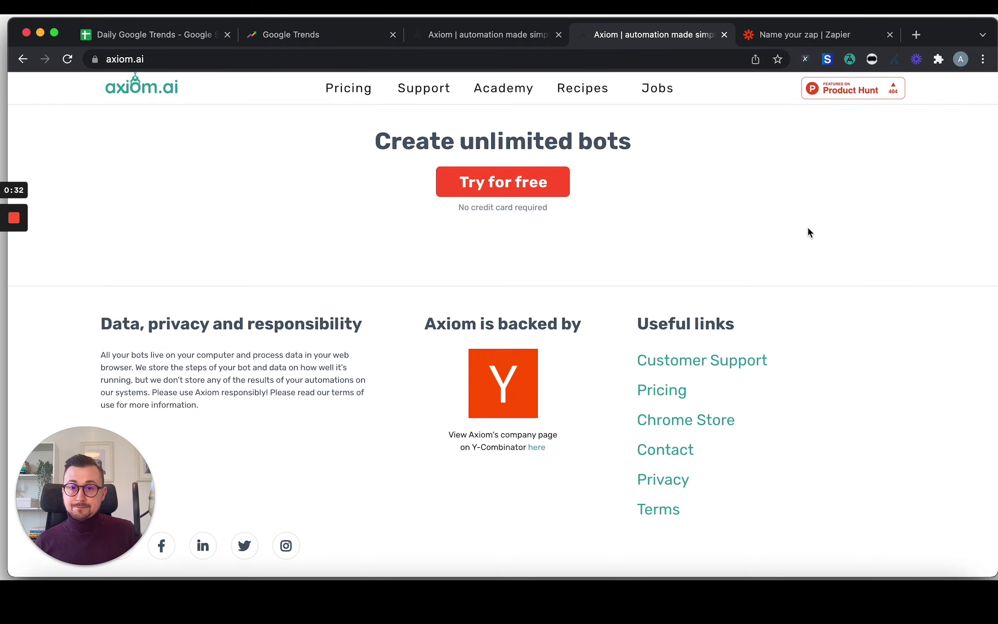
# Open Google Trends' United Kingdom Daily Search Trends list for January 13, 2022.
pyautogui.scroll(15, 808, 230)
pyautogui.scroll(20, 811, 233)
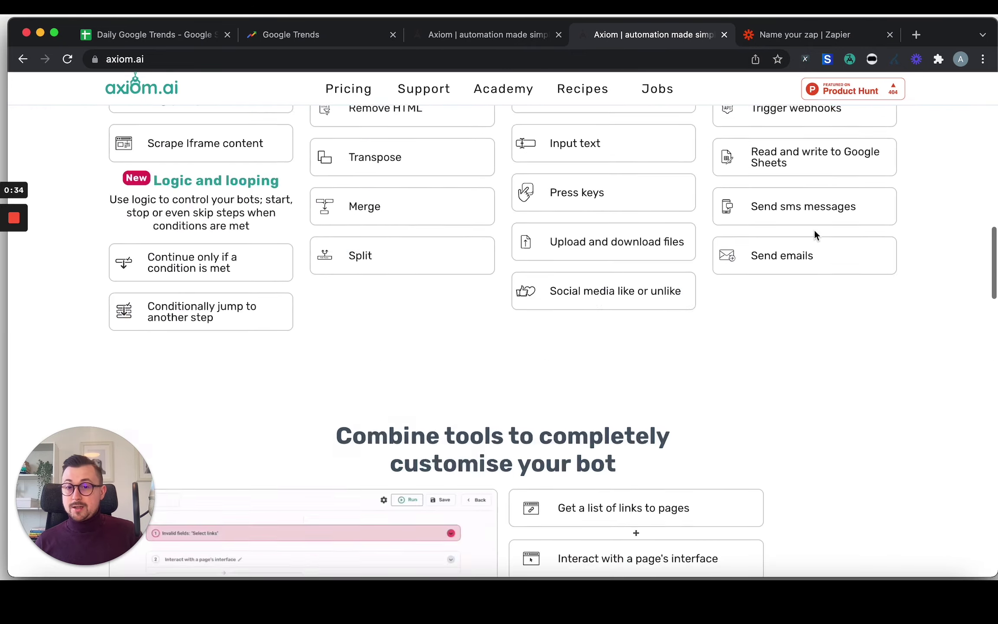
pyautogui.scroll(-20, 827, 295)
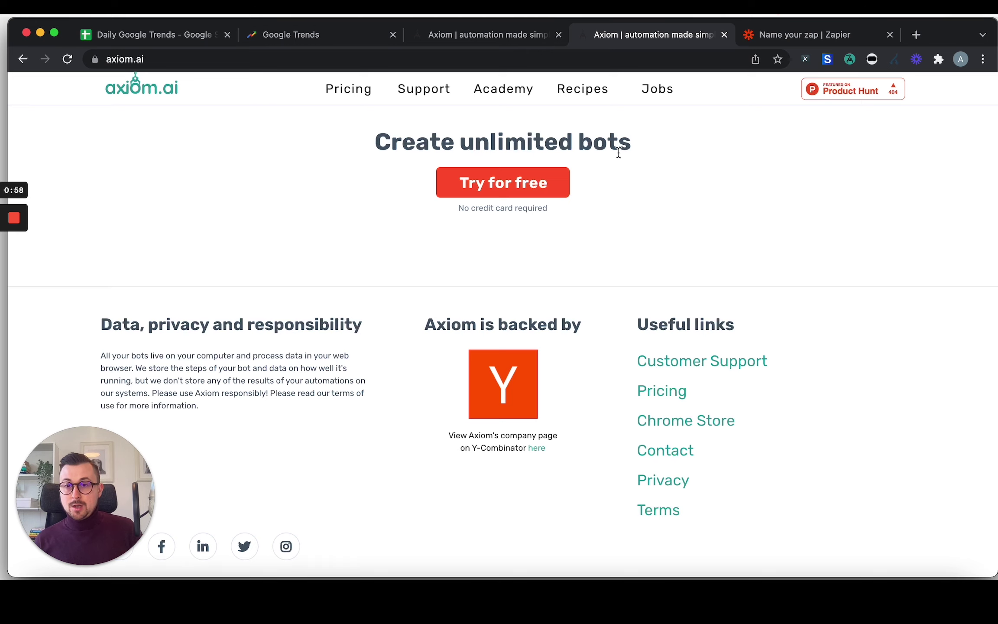
pyautogui.click(310, 38)
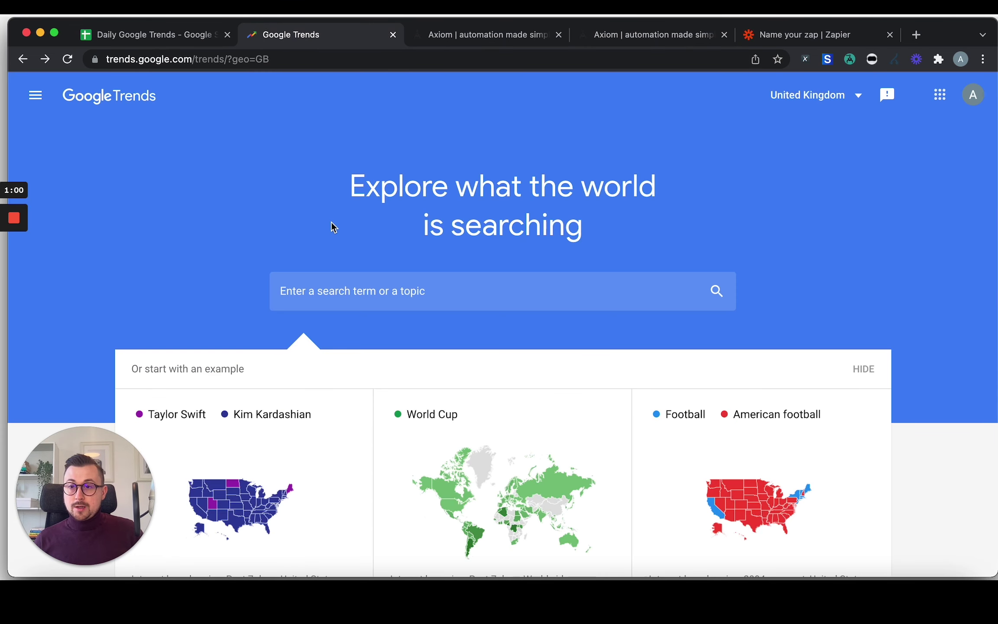
pyautogui.scroll(-20, 388, 295)
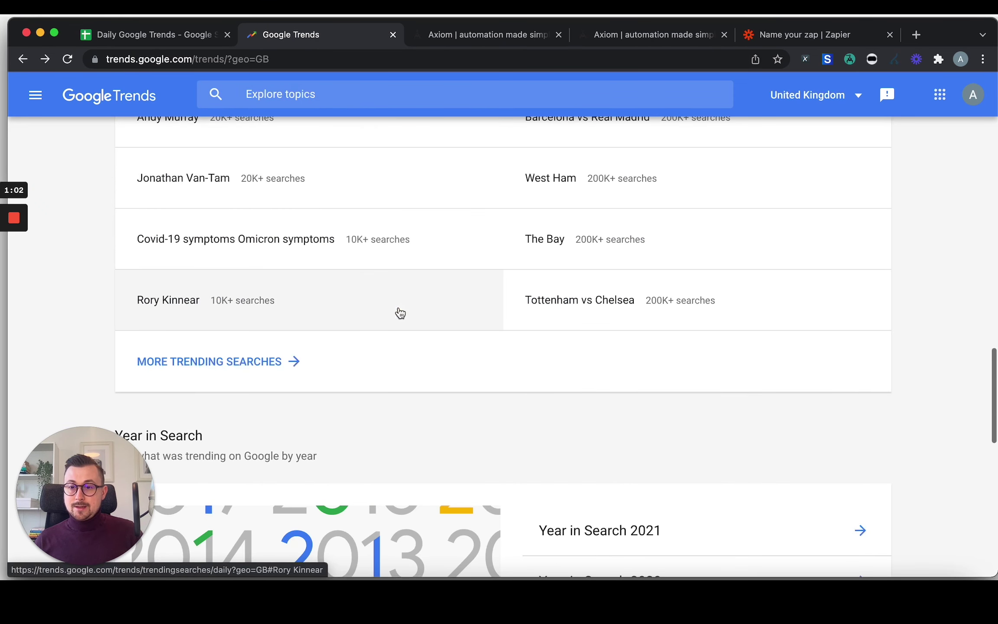
pyautogui.click(272, 363)
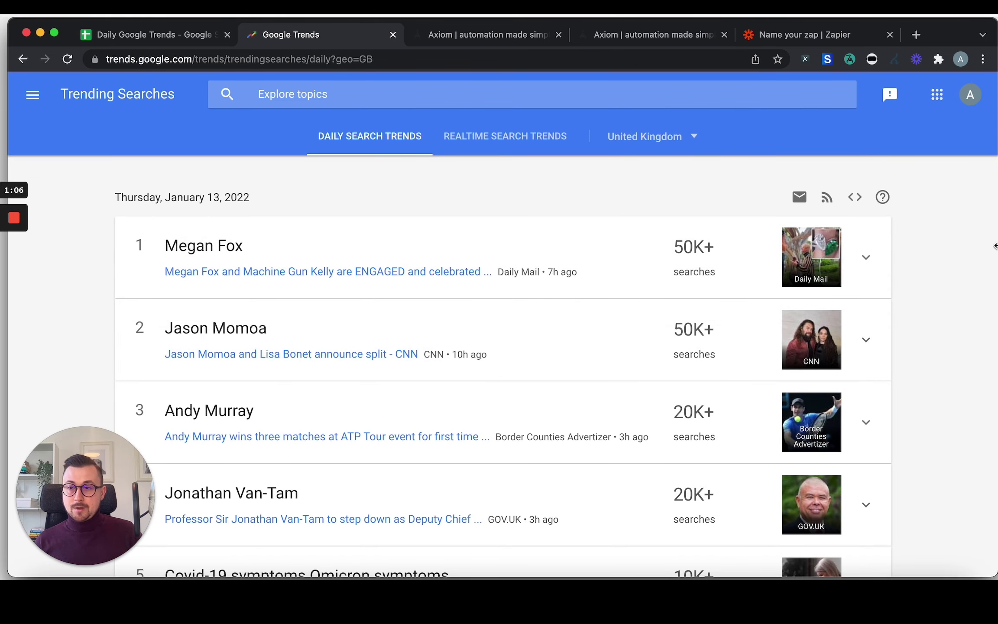
pyautogui.scroll(-12, 988, 280)
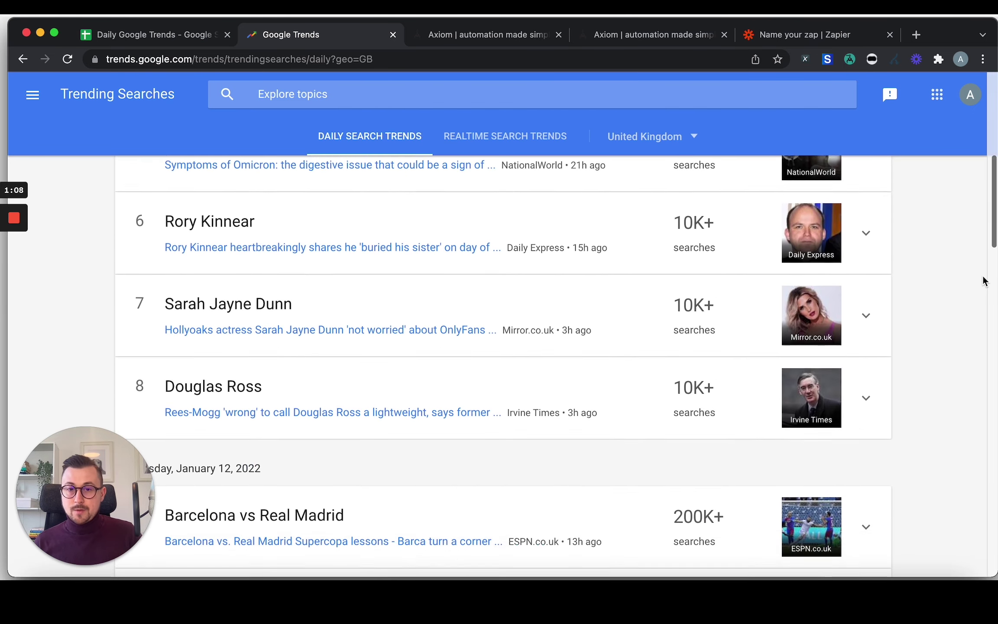
pyautogui.scroll(13, 979, 283)
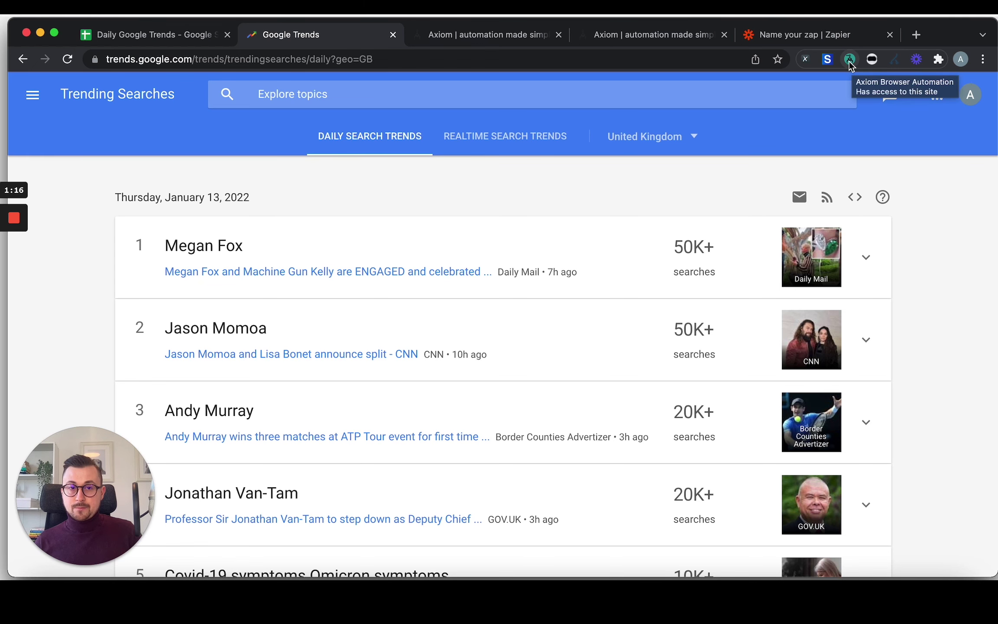
# Create a new blank Axiom automation and rename its title to 'G Trends'.
pyautogui.click(850, 62)
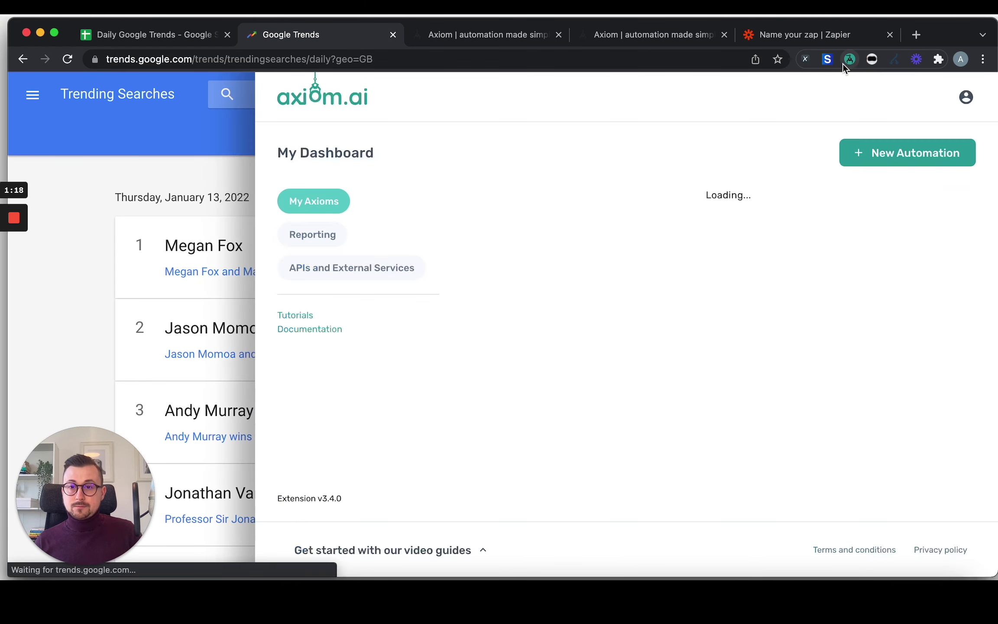
pyautogui.click(891, 157)
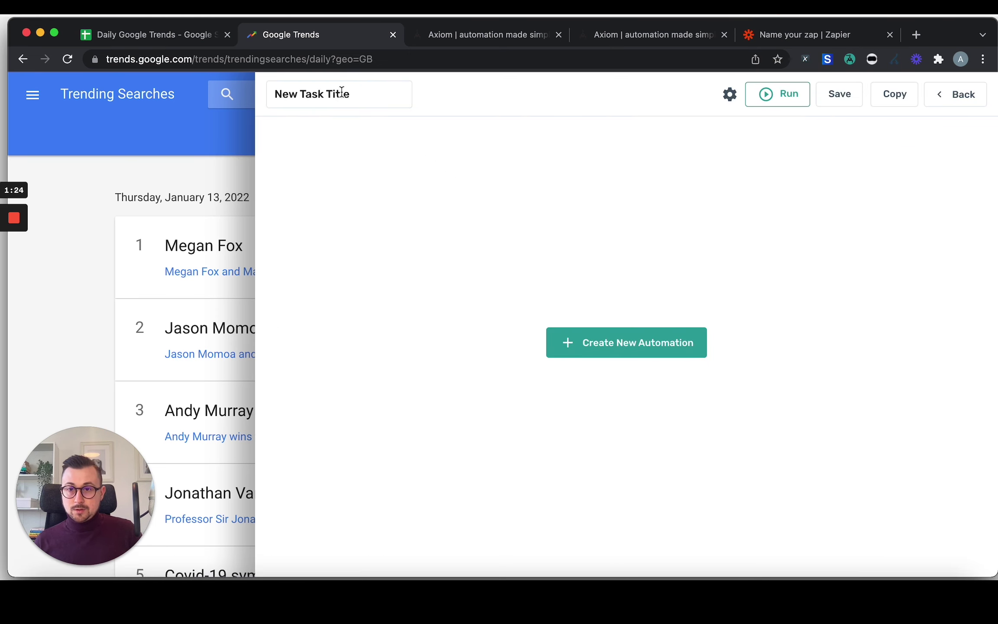
pyautogui.doubleClick(342, 93)
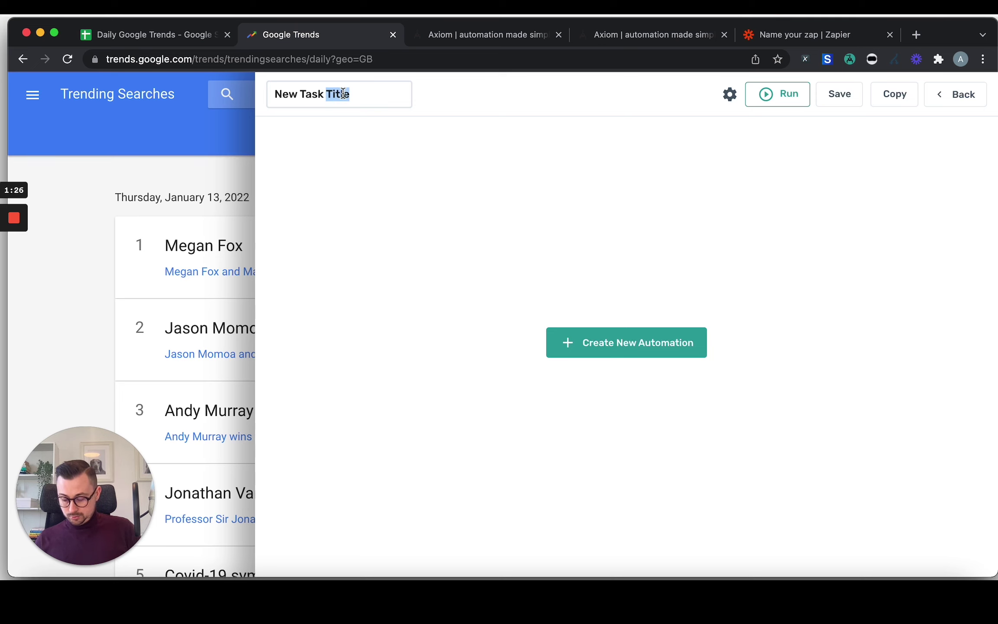
pyautogui.press('super+a')
pyautogui.write('G Trends')
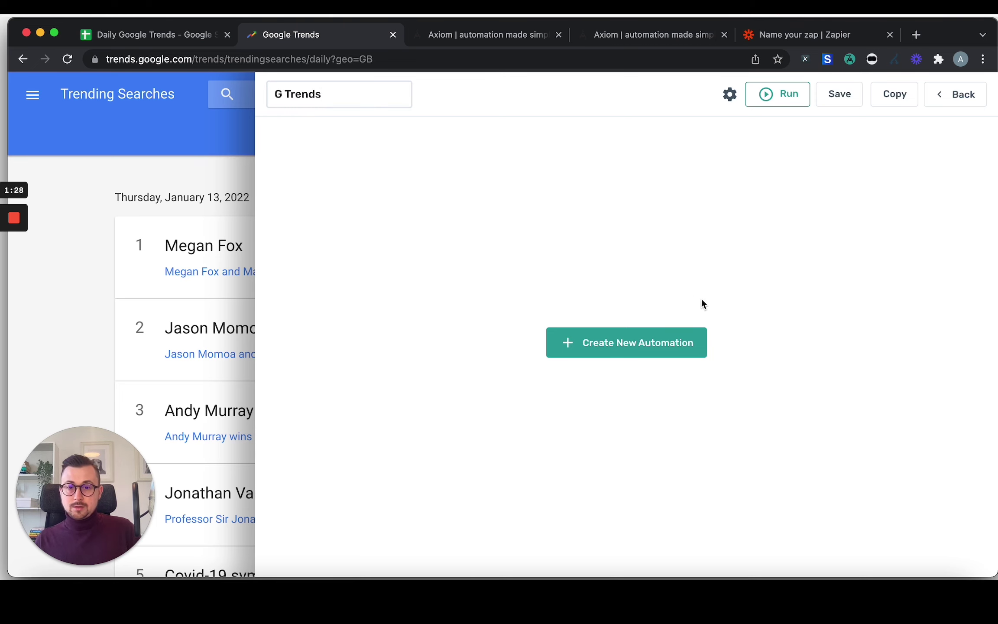
pyautogui.click(702, 299)
# Build the automation from scratch with a 'Get data from a webpage' first step.
pyautogui.click(653, 349)
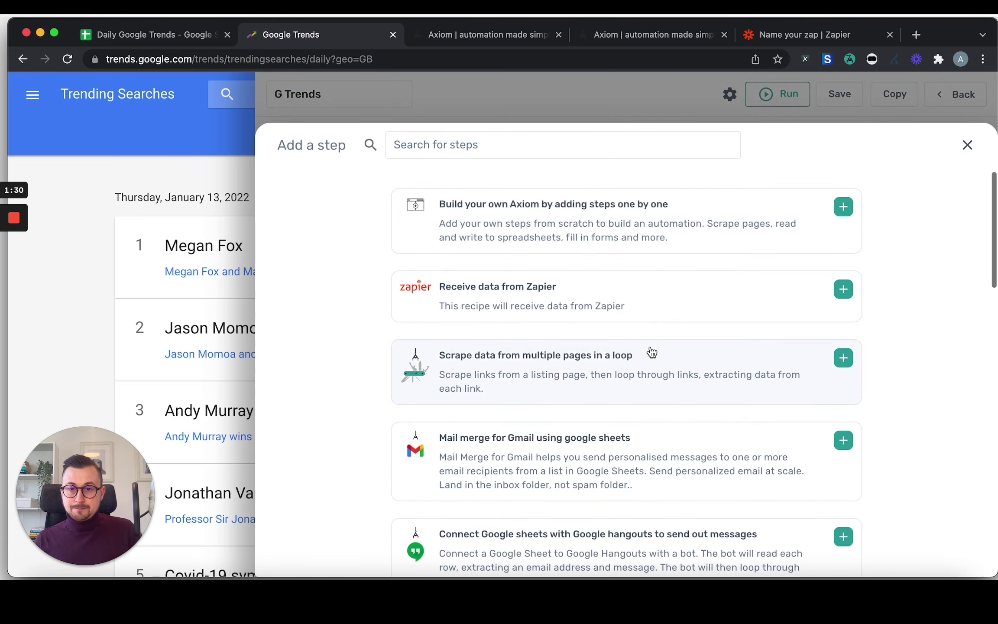
pyautogui.click(583, 222)
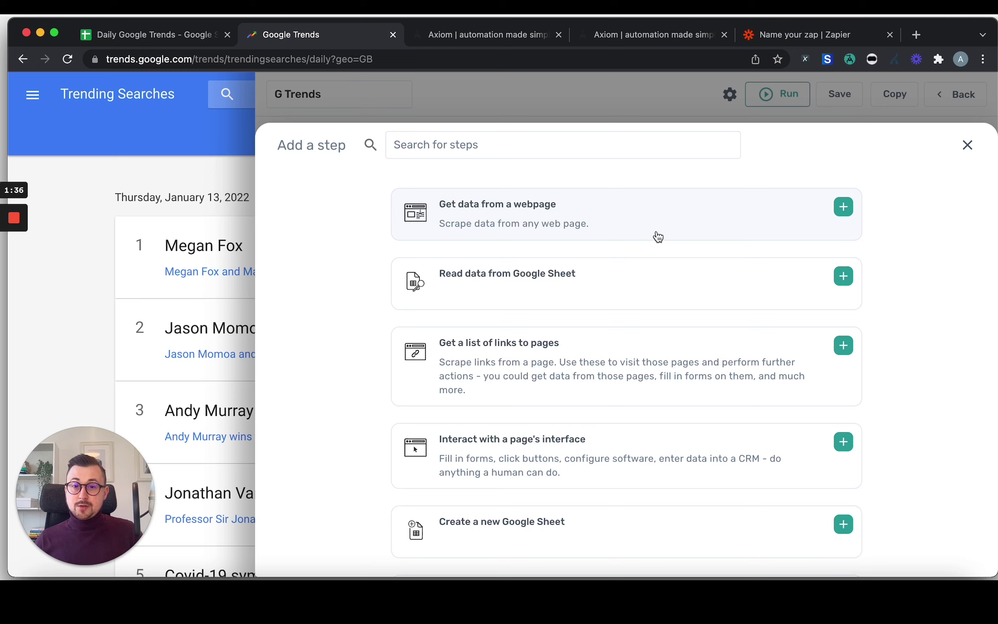
pyautogui.click(583, 222)
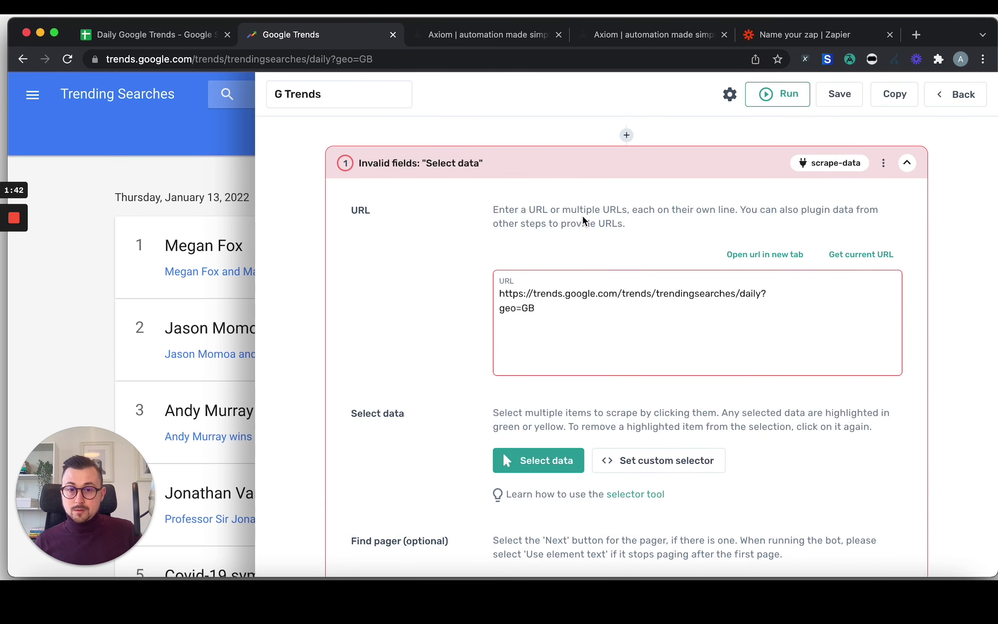
# Check the step targets the UK daily trends URL and open the element selector.
pyautogui.click(536, 312)
pyautogui.moveTo(536, 312); pyautogui.dragTo(508, 294)
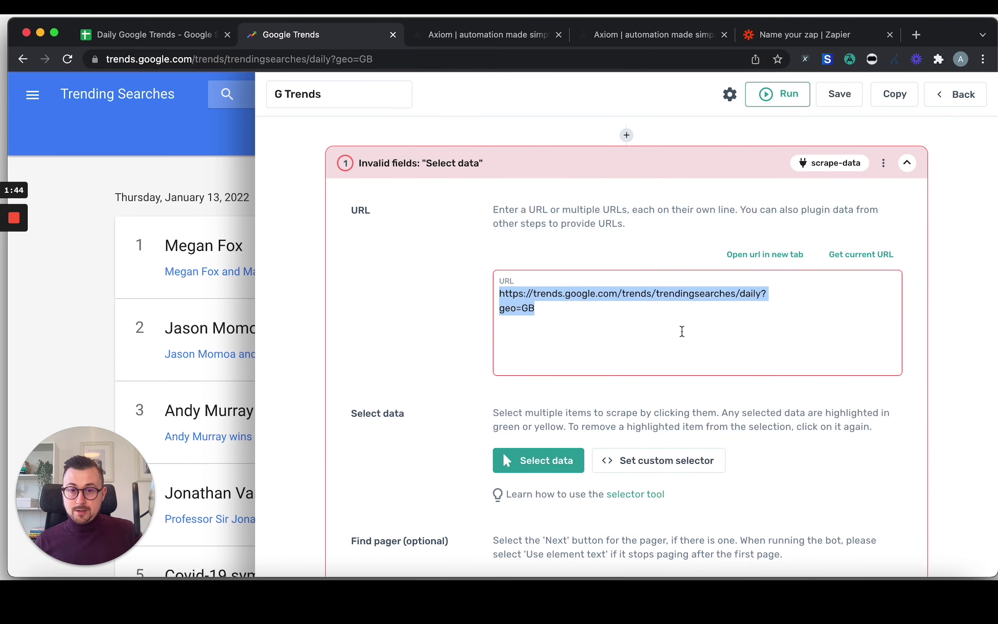
pyautogui.click(679, 327)
pyautogui.scroll(-3, 775, 381)
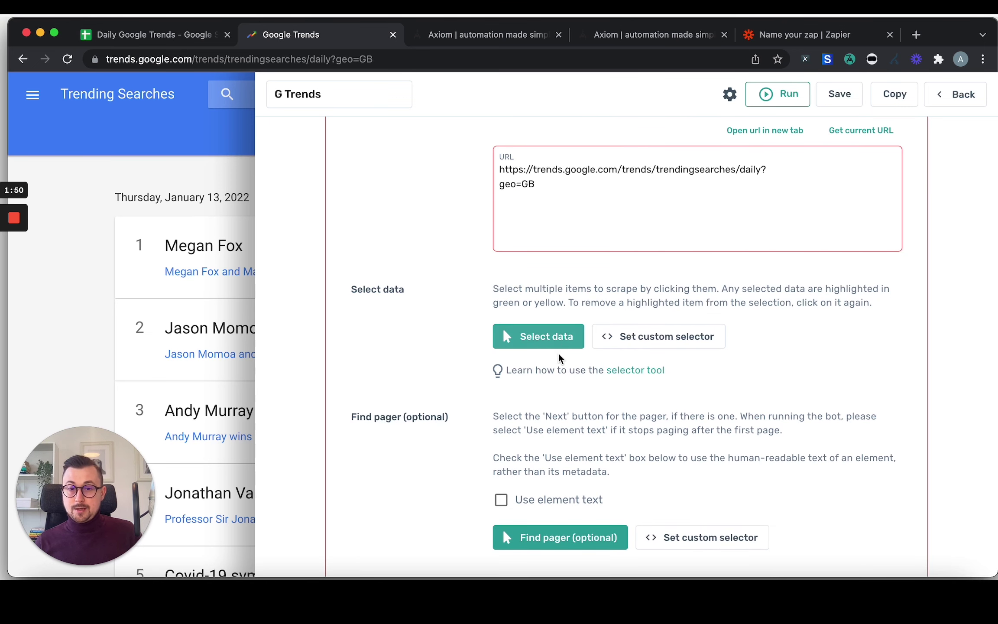
pyautogui.click(530, 343)
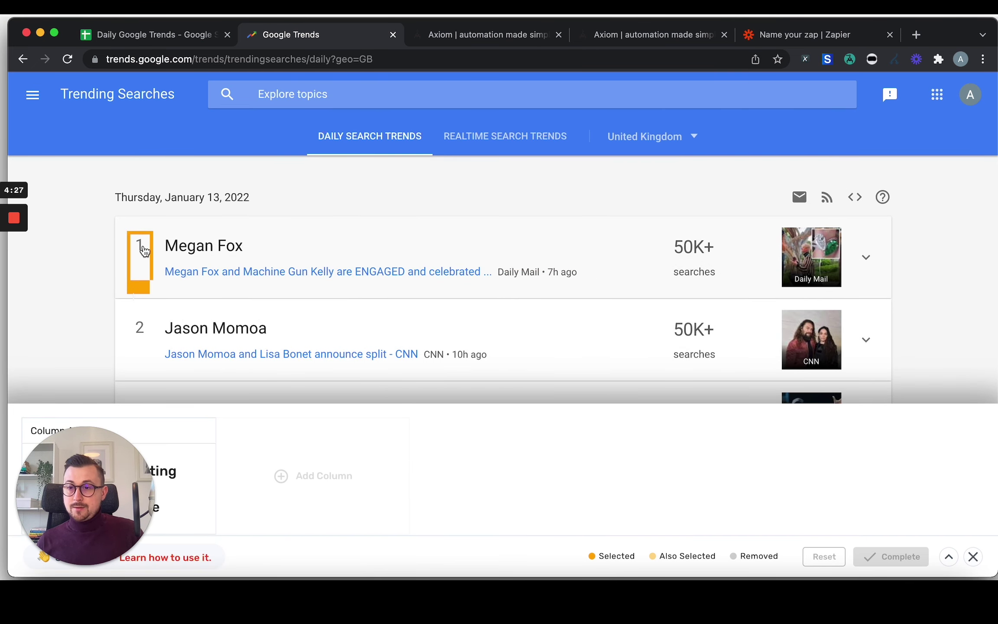
# Capture all trend rank numbers as the first column by picking ranks 1 and 2.
pyautogui.click(145, 251)
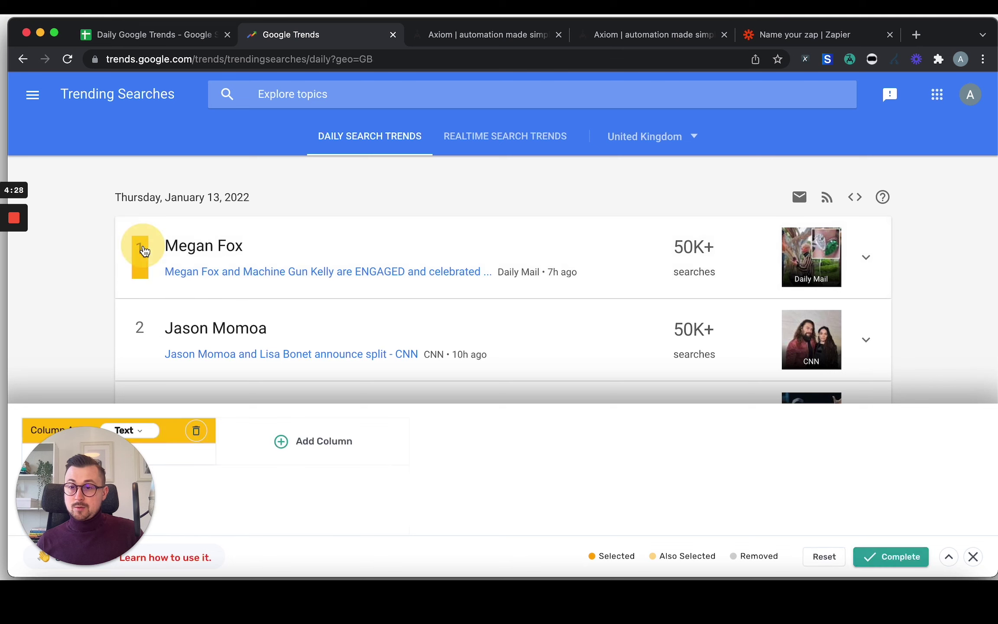
pyautogui.click(141, 335)
pyautogui.scroll(-5, 212, 427)
pyautogui.scroll(2, 142, 359)
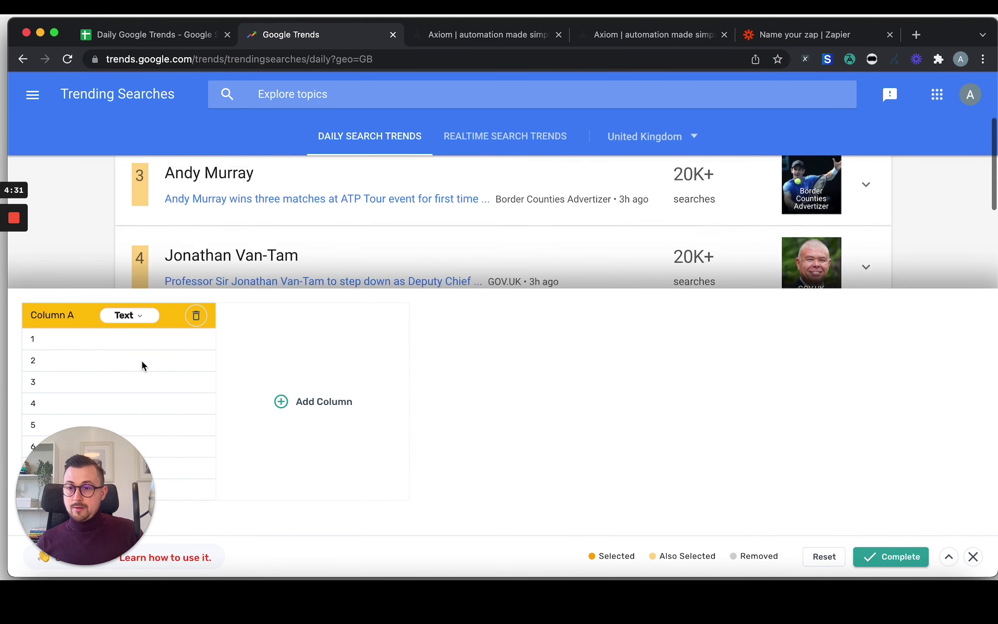
pyautogui.scroll(3, 143, 362)
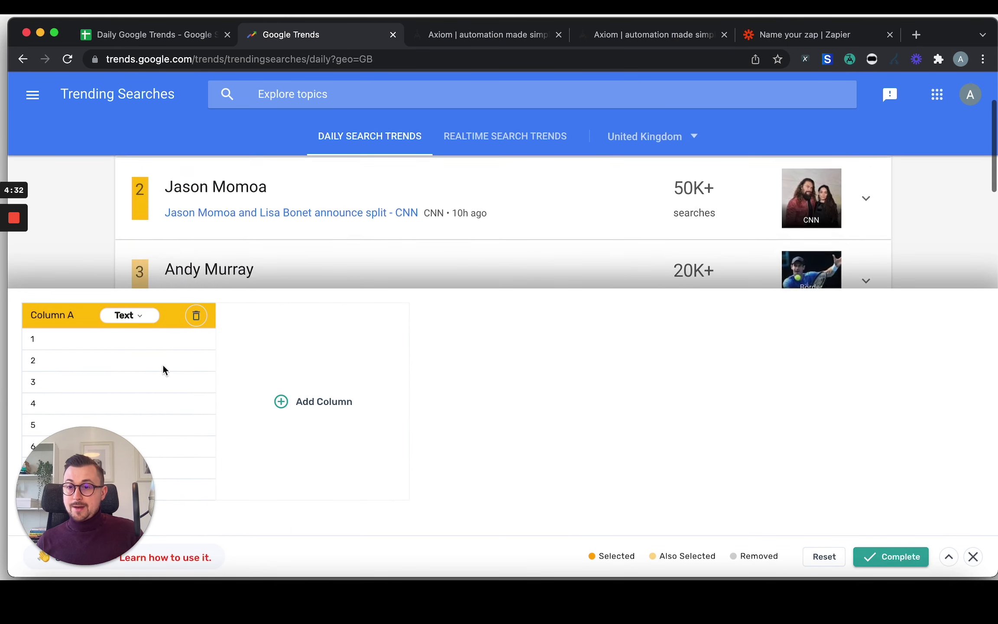
# Add a second column holding every trend title, such as Megan Fox and Jason Momoa.
pyautogui.click(320, 392)
pyautogui.scroll(3, 371, 228)
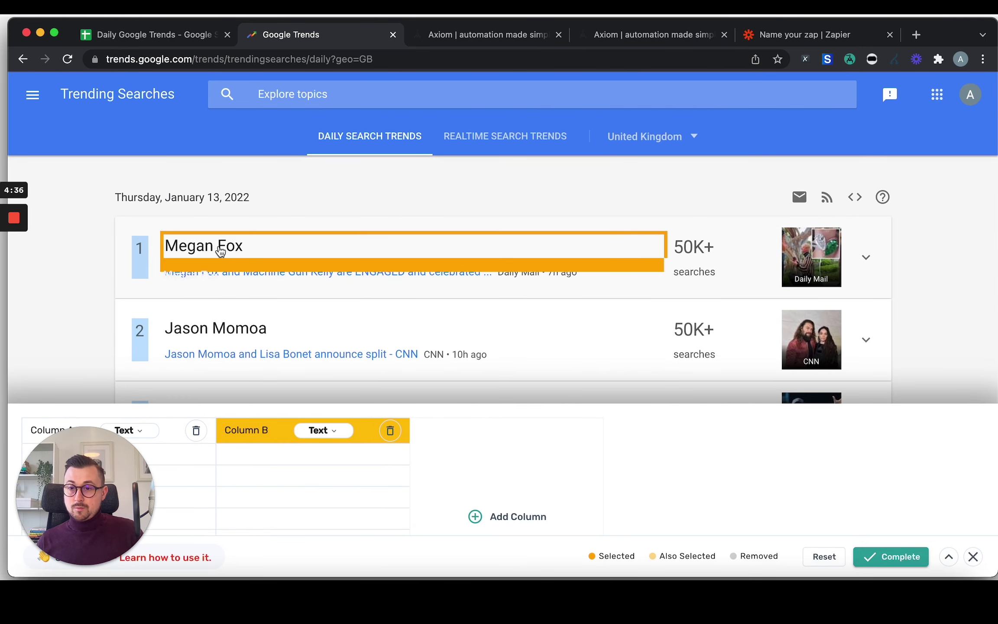
pyautogui.click(220, 251)
pyautogui.click(234, 330)
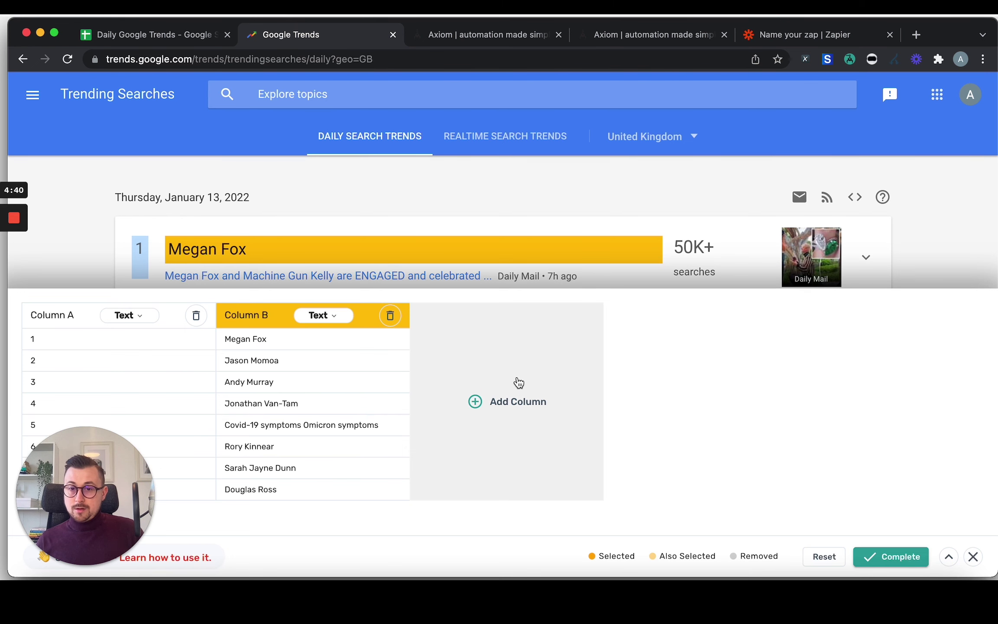
# Add a third column capturing each story's news source, like Daily Mail and CNN.
pyautogui.click(519, 382)
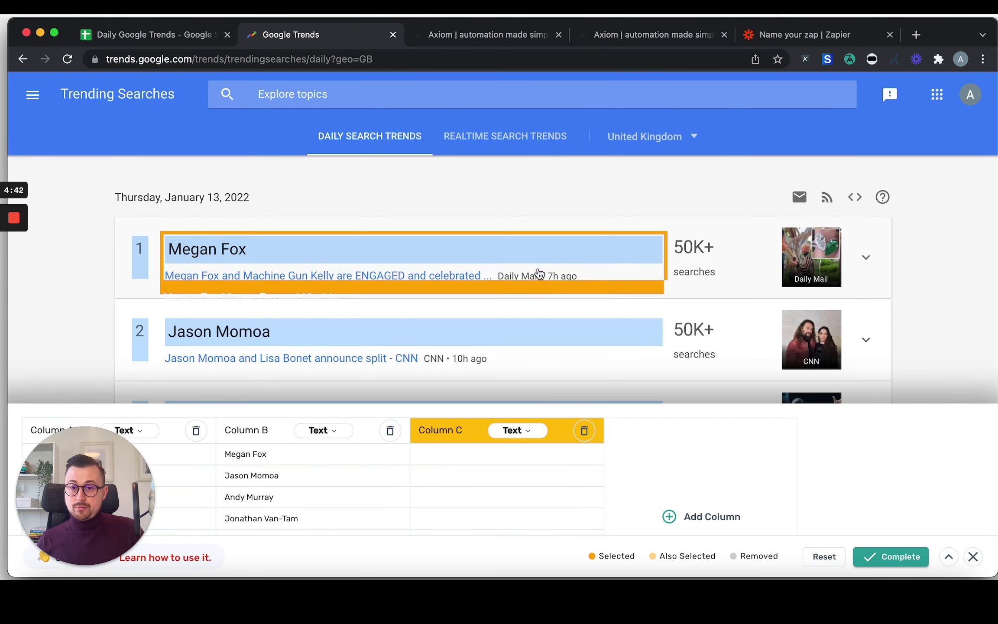
pyautogui.click(536, 280)
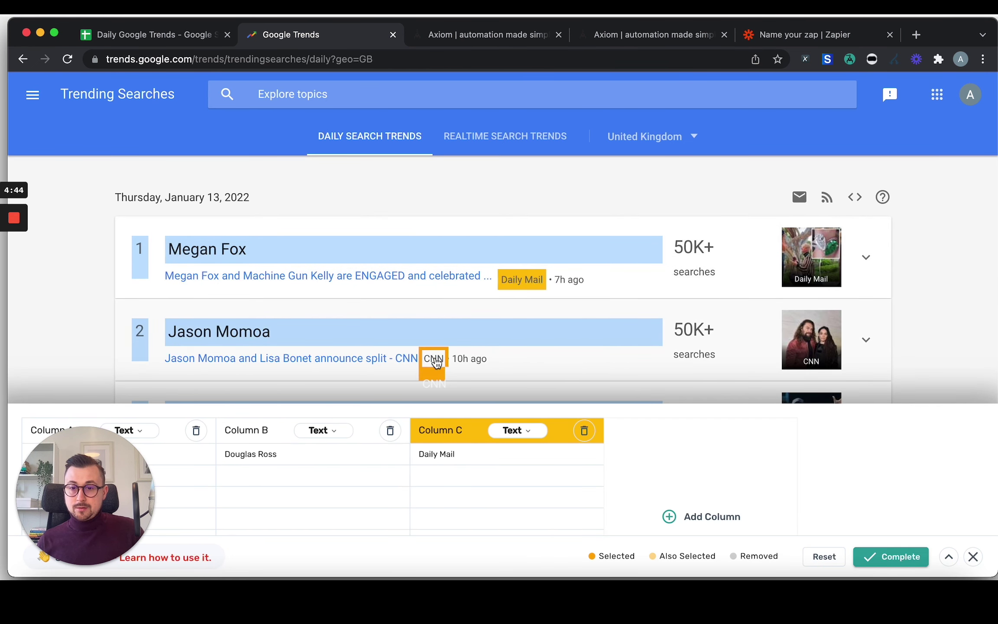
pyautogui.click(434, 359)
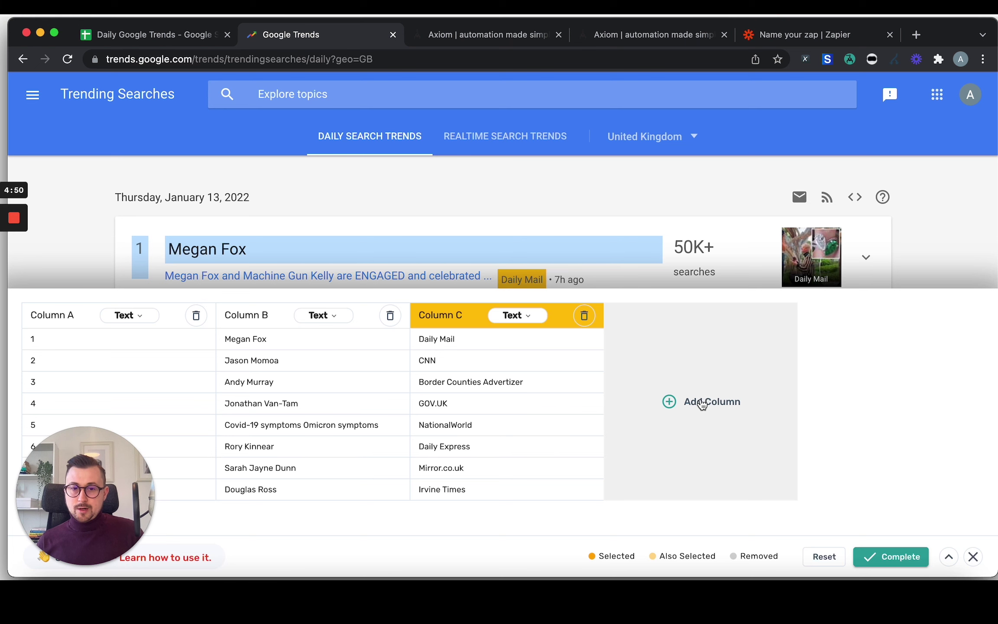
# Add Column D capturing each headline as a Link so it stores article URLs.
pyautogui.click(703, 401)
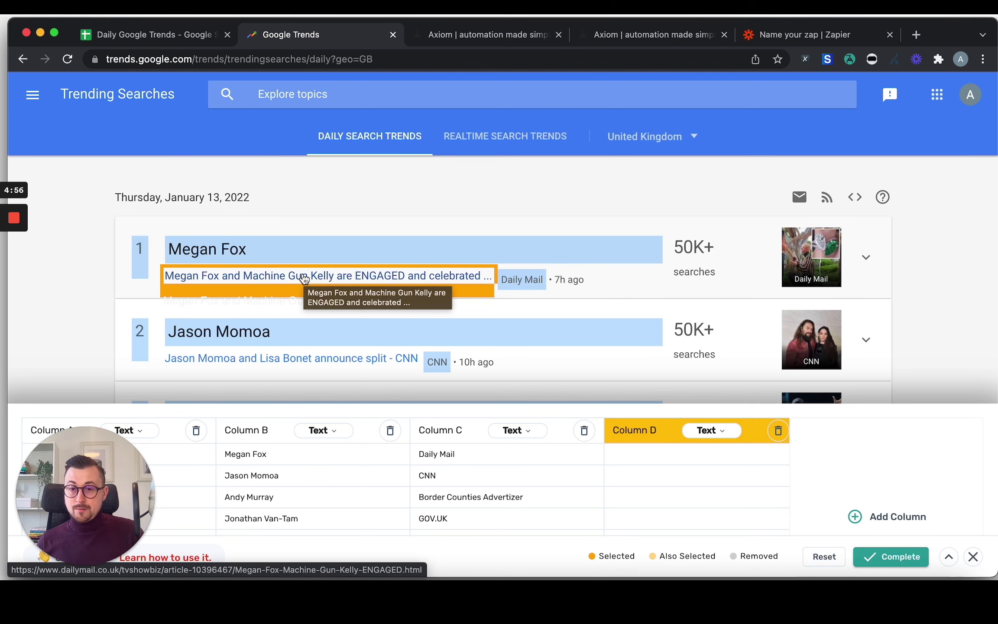
pyautogui.click(303, 277)
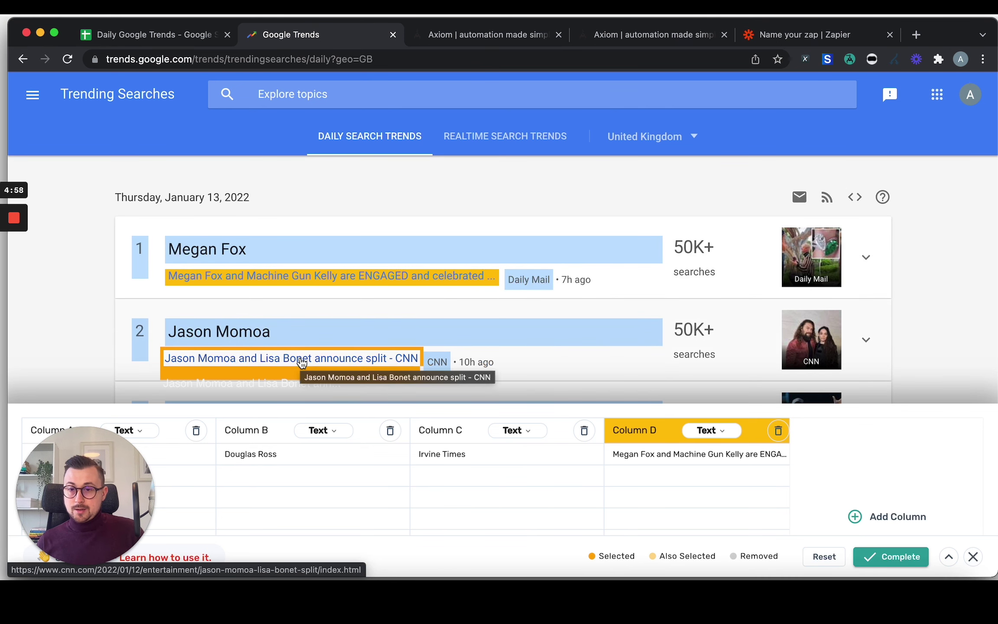
pyautogui.click(307, 357)
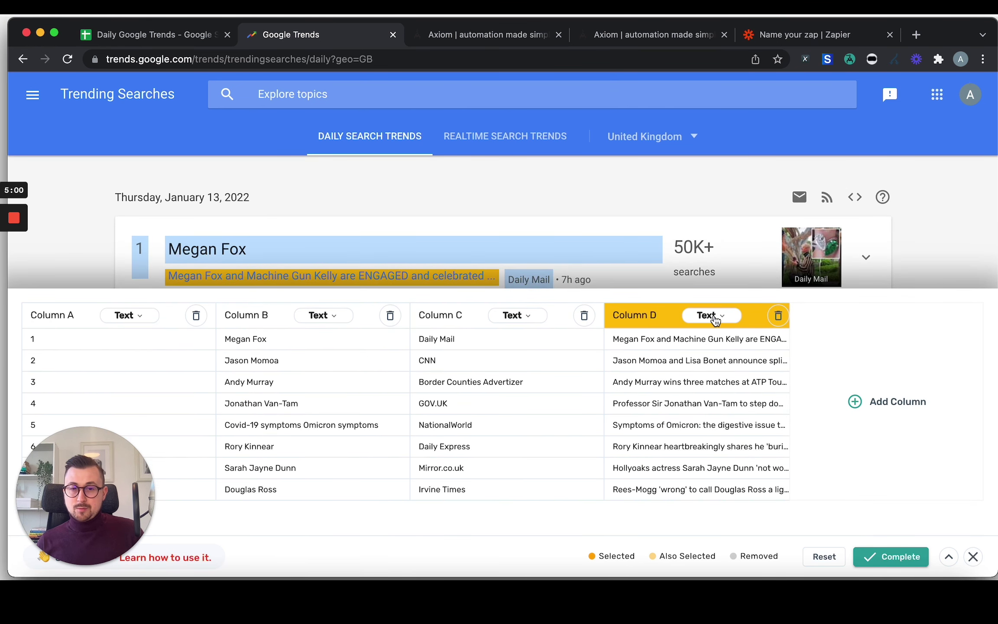
pyautogui.click(715, 320)
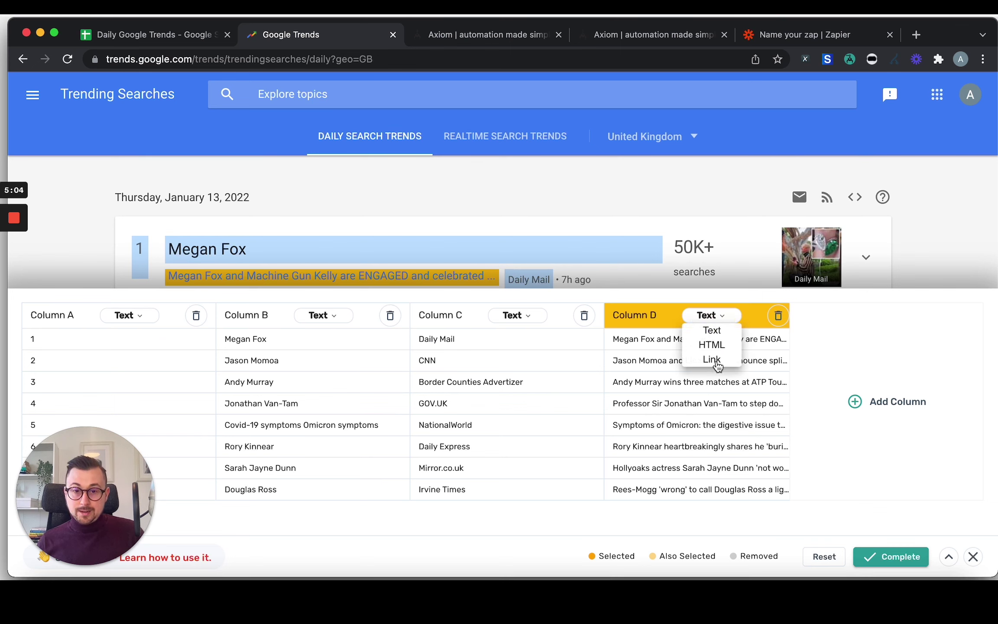
pyautogui.click(712, 360)
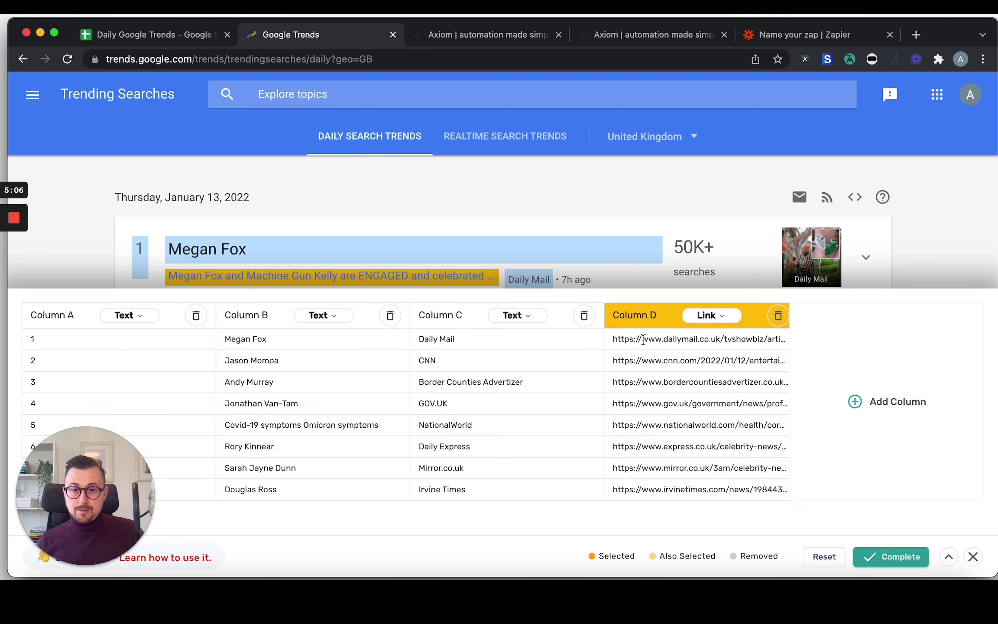
pyautogui.moveTo(643, 339); pyautogui.dragTo(689, 339)
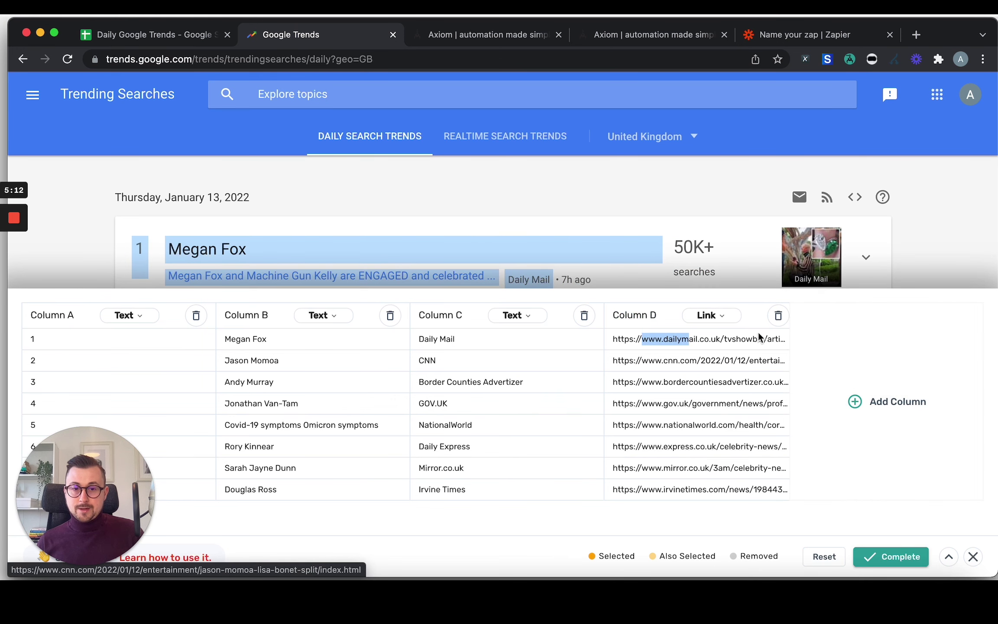
# Capture each trend's search count (50K+ to 10K+) as Column E.
pyautogui.hscroll(4, 758, 337)
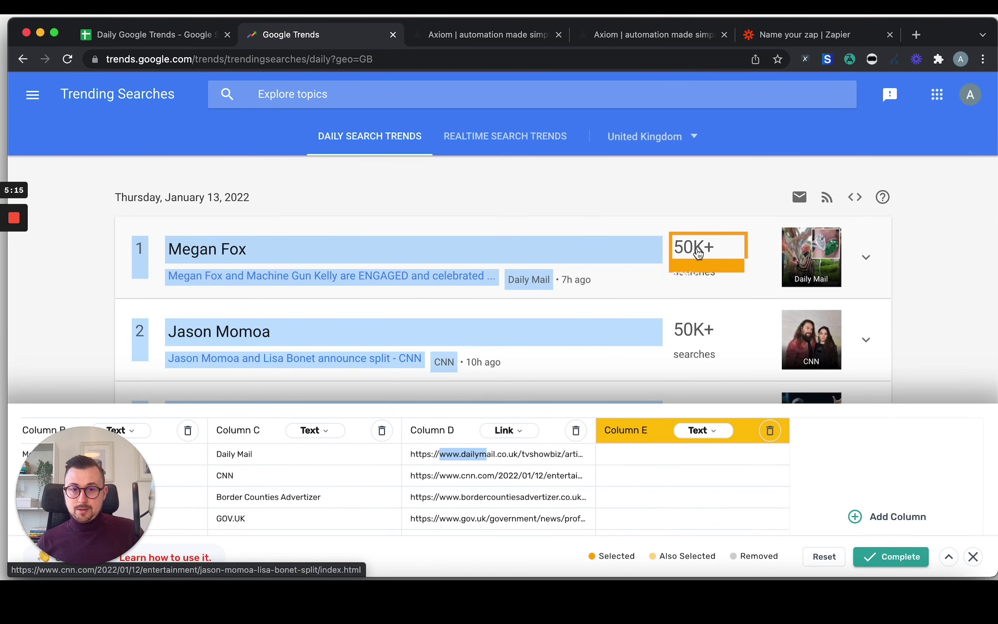
pyautogui.click(697, 253)
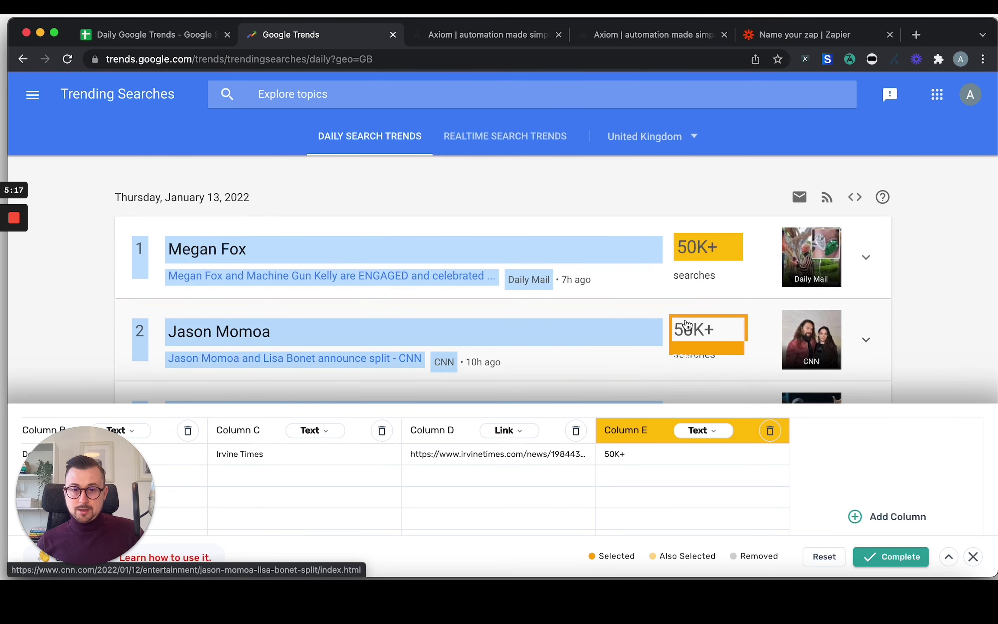
pyautogui.click(691, 333)
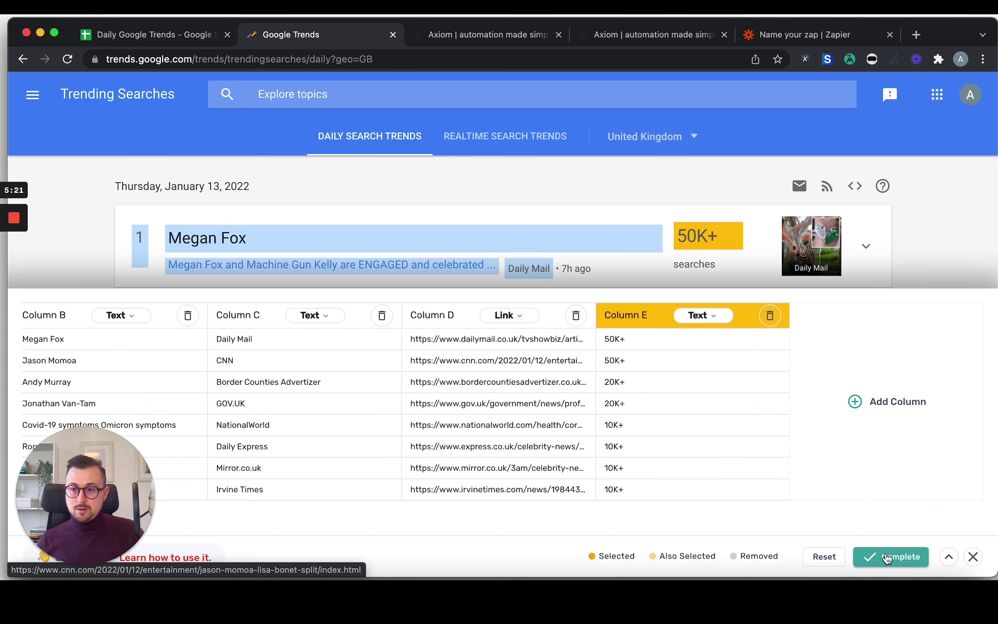
# Complete the data selection and confirm the scrape step's results limit is 20.
pyautogui.click(889, 558)
pyautogui.scroll(-4, 688, 419)
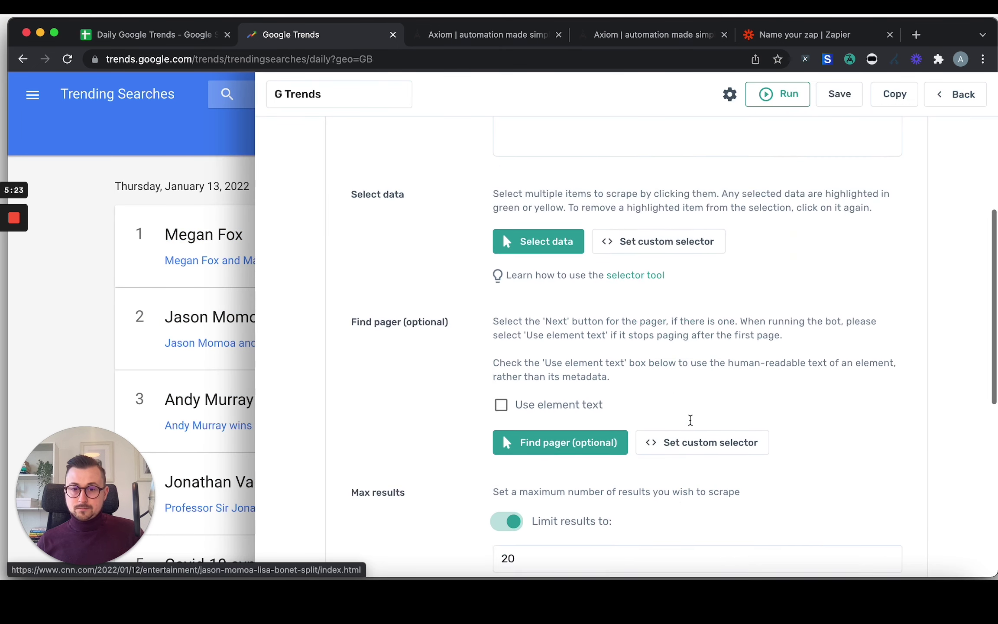
pyautogui.scroll(-1, 566, 470)
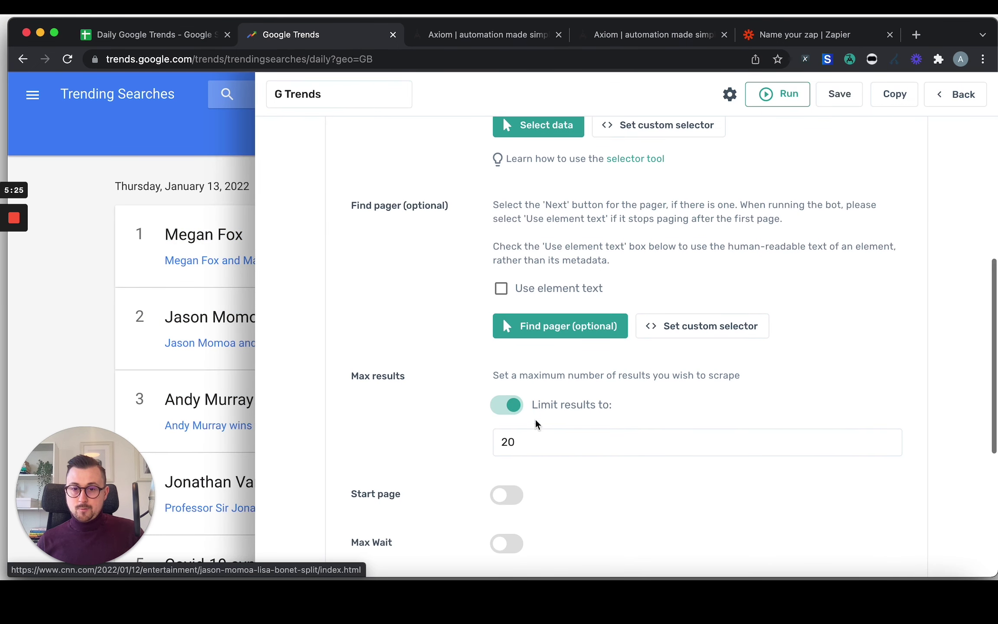
pyautogui.click(494, 441)
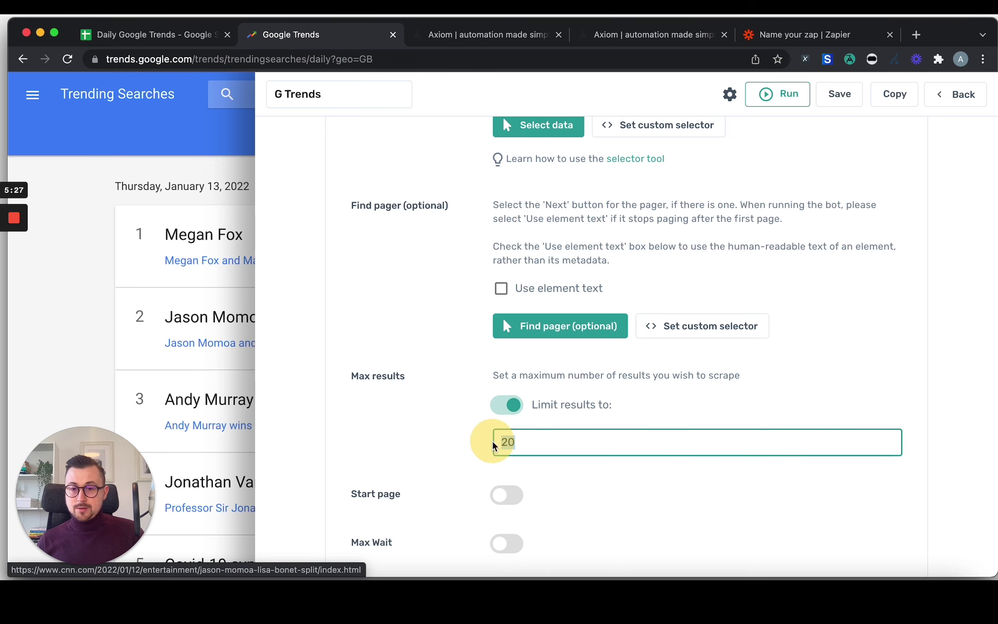
pyautogui.doubleClick(491, 445)
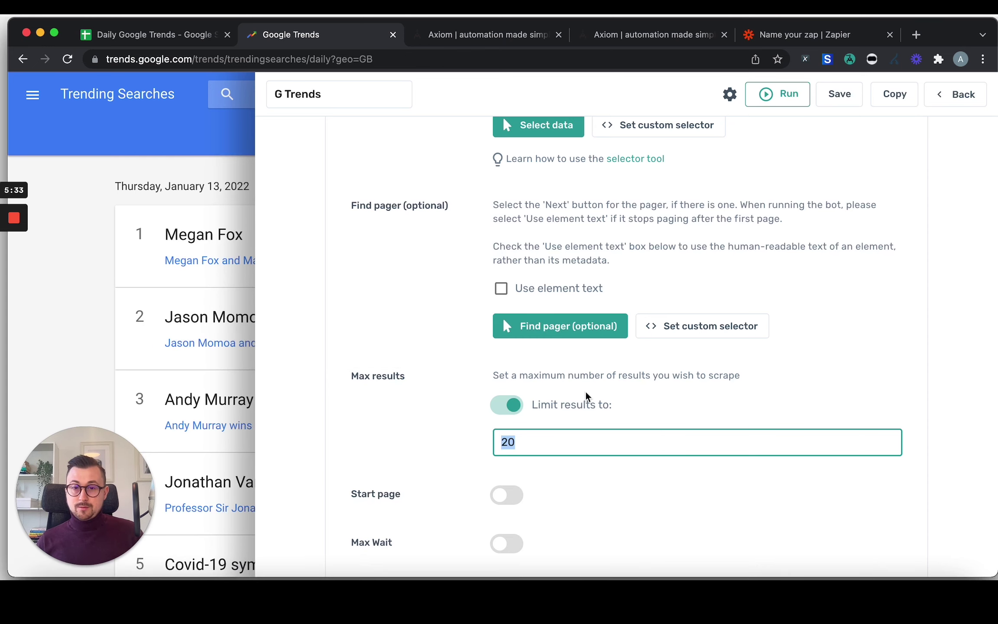
pyautogui.scroll(-5, 652, 450)
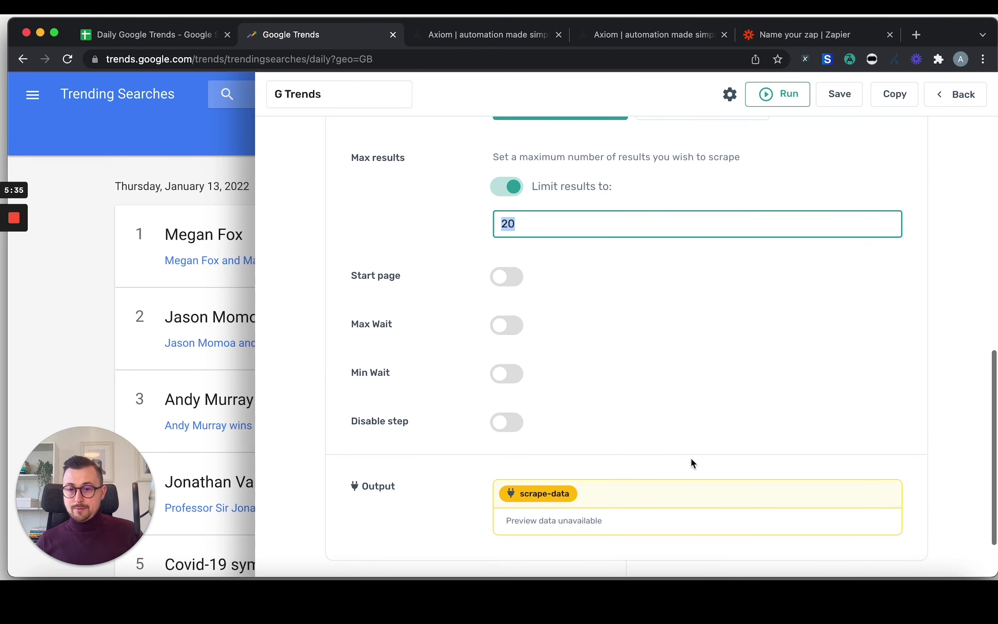
pyautogui.scroll(-2, 695, 450)
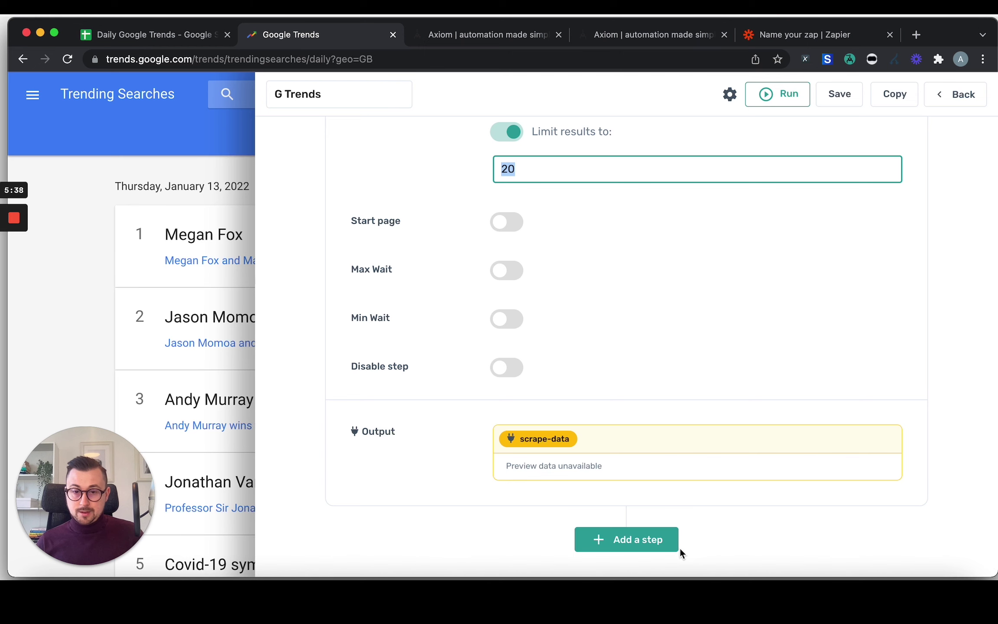
# Add a Replace text step after the scrape step, using scrape-data as its input.
pyautogui.click(643, 543)
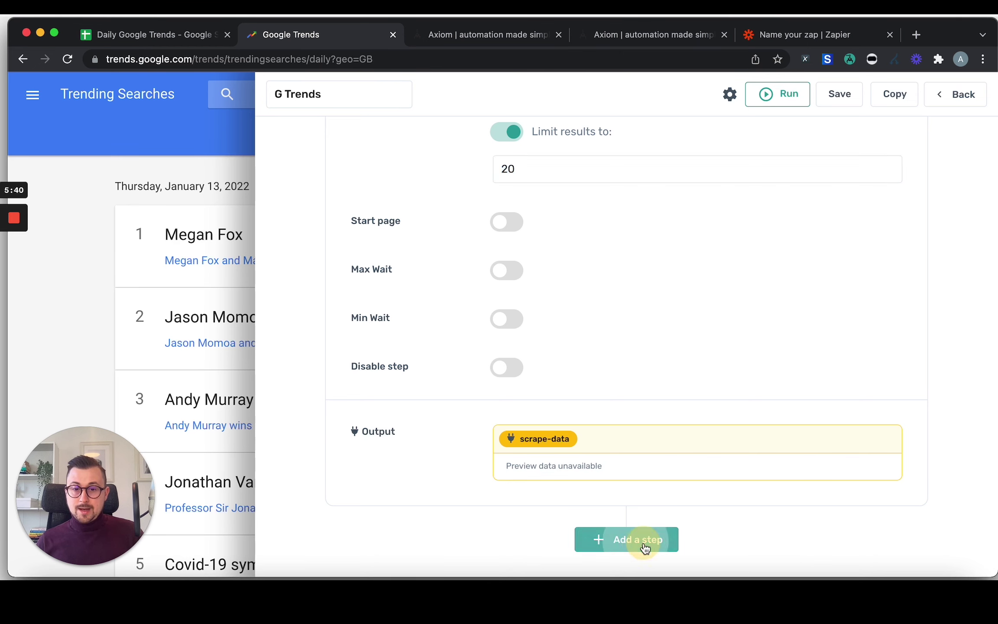
pyautogui.scroll(-5, 629, 356)
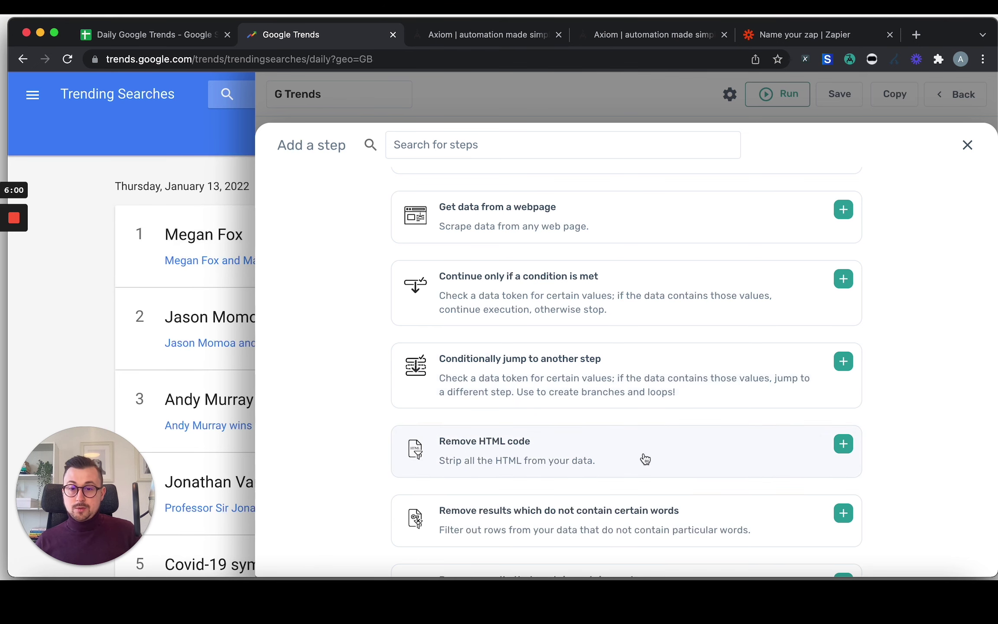
pyautogui.scroll(-5, 642, 459)
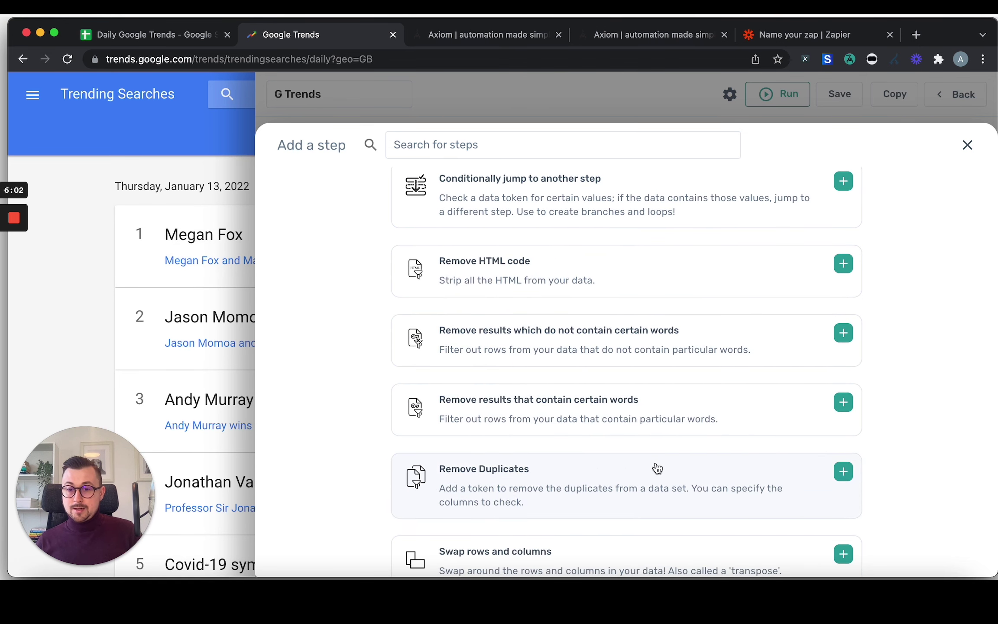
pyautogui.scroll(-3, 658, 465)
pyautogui.scroll(-7, 655, 463)
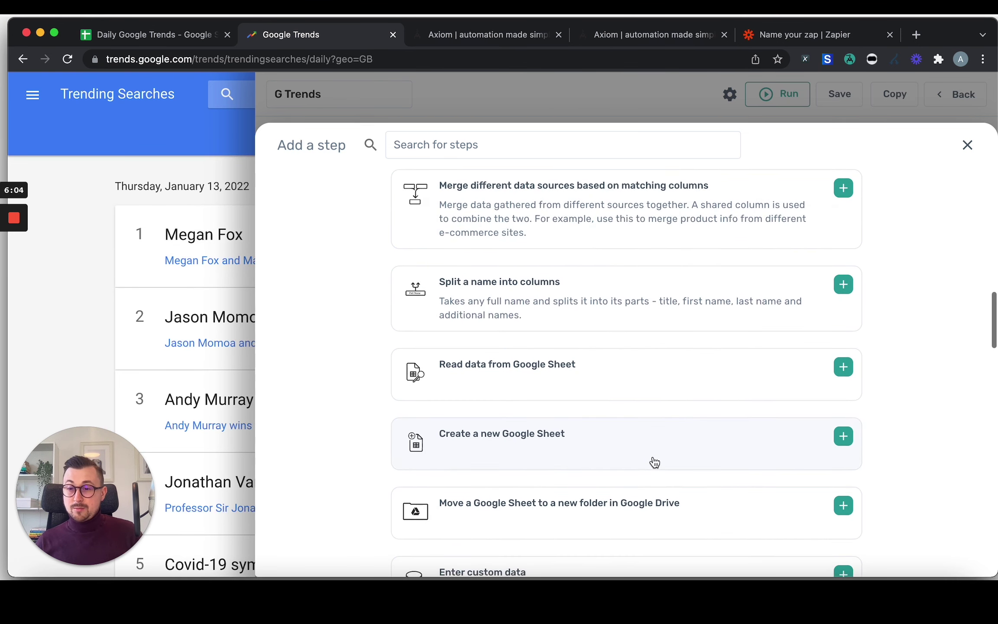
pyautogui.scroll(-2, 663, 461)
pyautogui.scroll(-4, 661, 461)
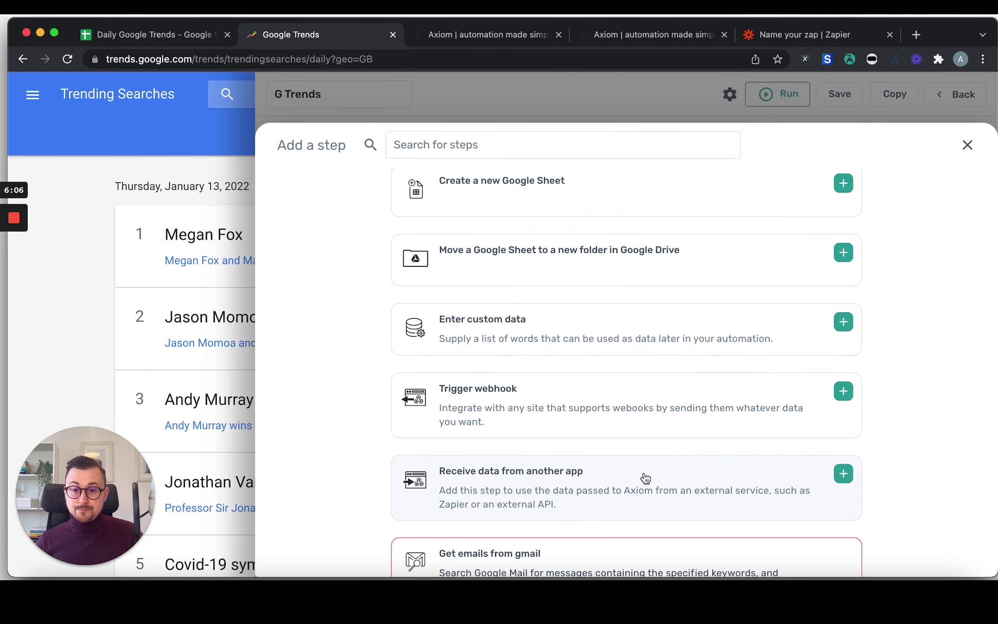
pyautogui.scroll(-7, 646, 470)
pyautogui.scroll(-5, 663, 480)
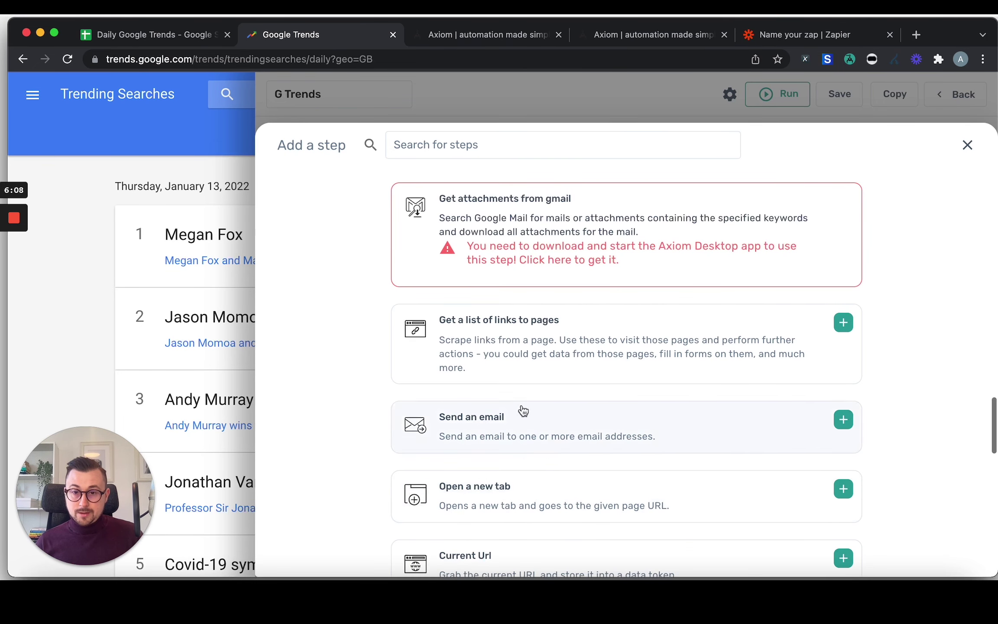
pyautogui.scroll(-10, 670, 457)
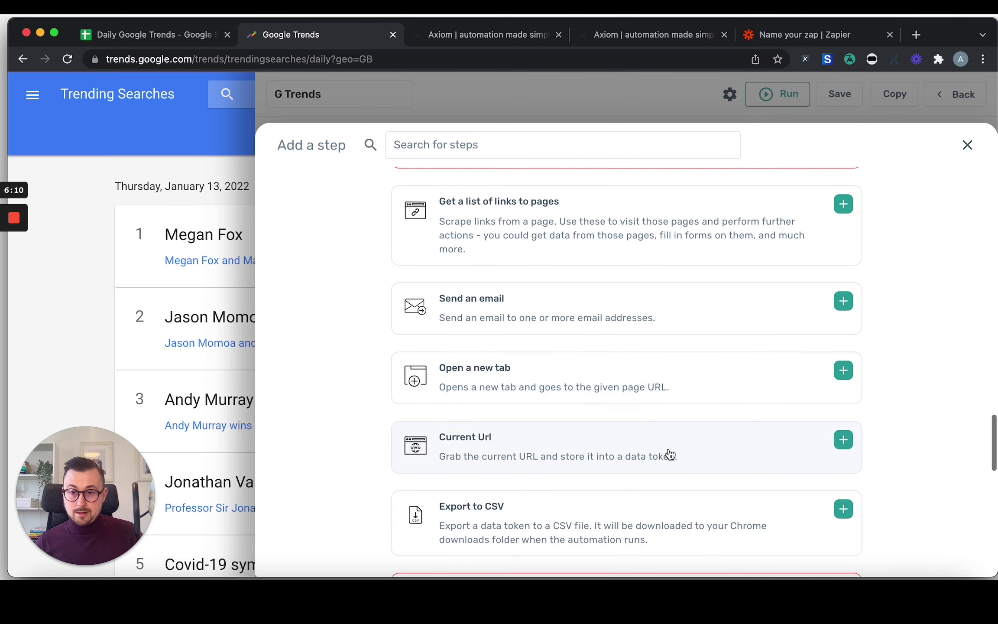
pyautogui.scroll(-7, 645, 467)
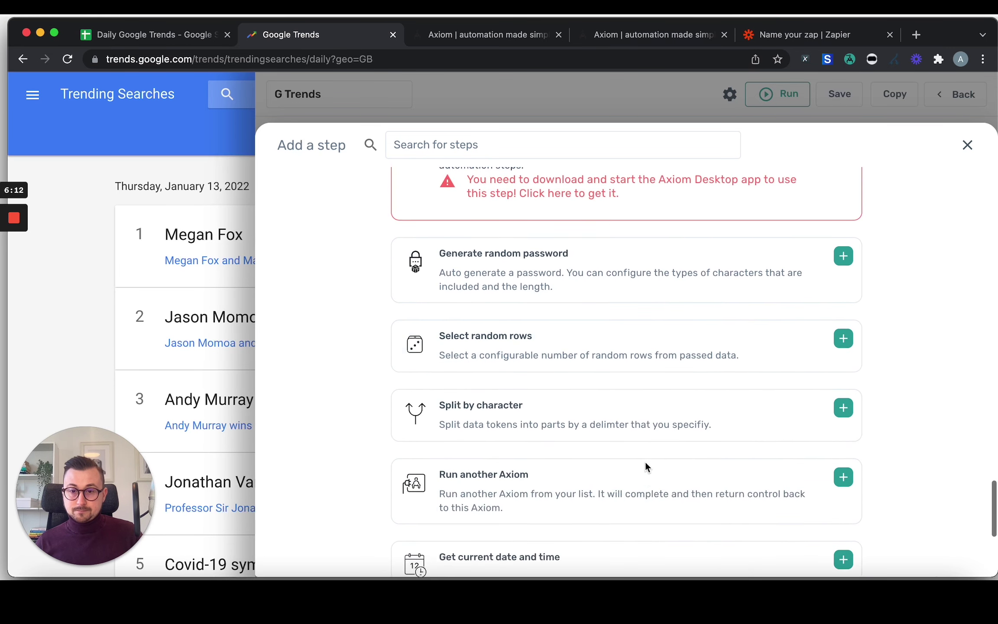
pyautogui.scroll(-2, 608, 461)
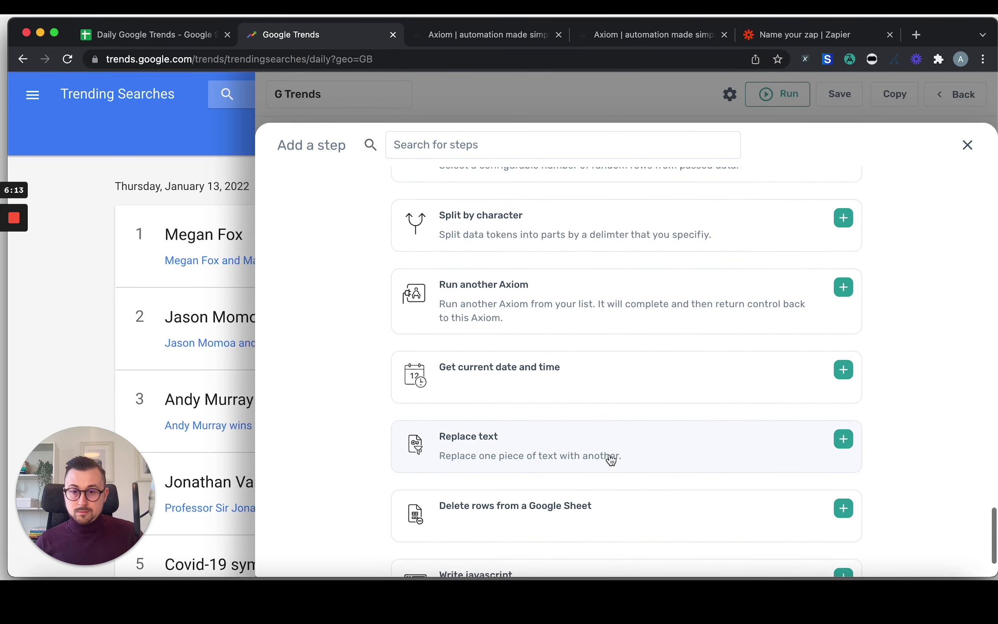
pyautogui.click(528, 448)
# Set the Replace text step to replace 'share' with an empty value.
pyautogui.click(562, 369)
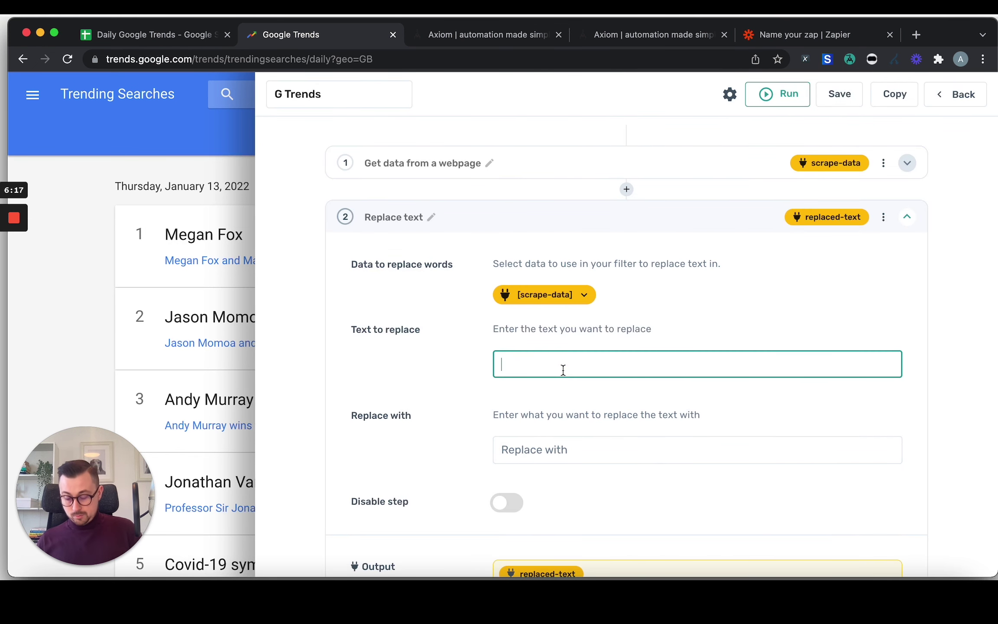
pyautogui.write('share')
pyautogui.click(546, 450)
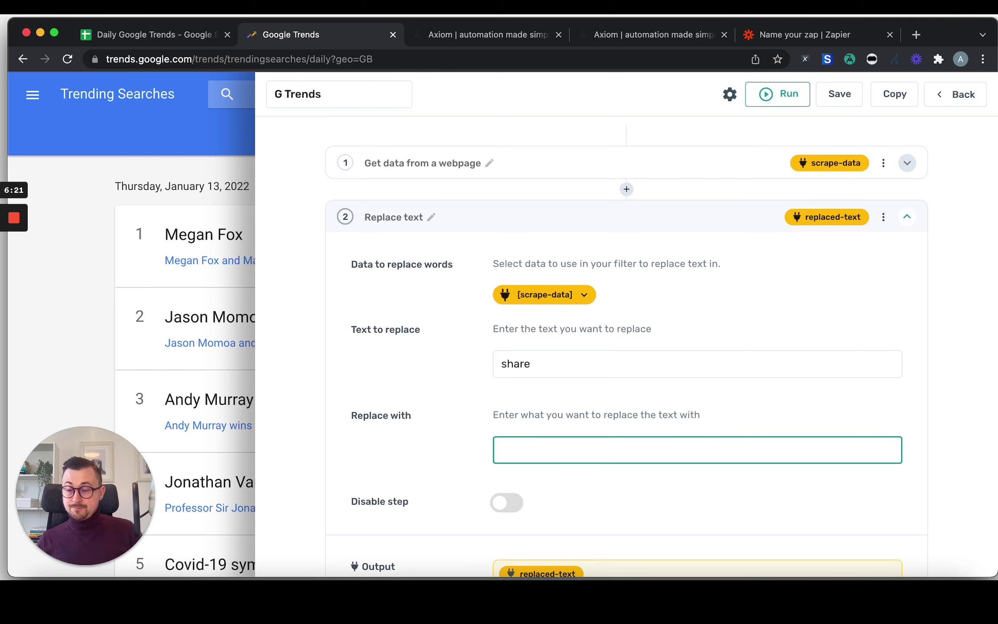
pyautogui.scroll(-3, 669, 461)
pyautogui.scroll(-2, 668, 461)
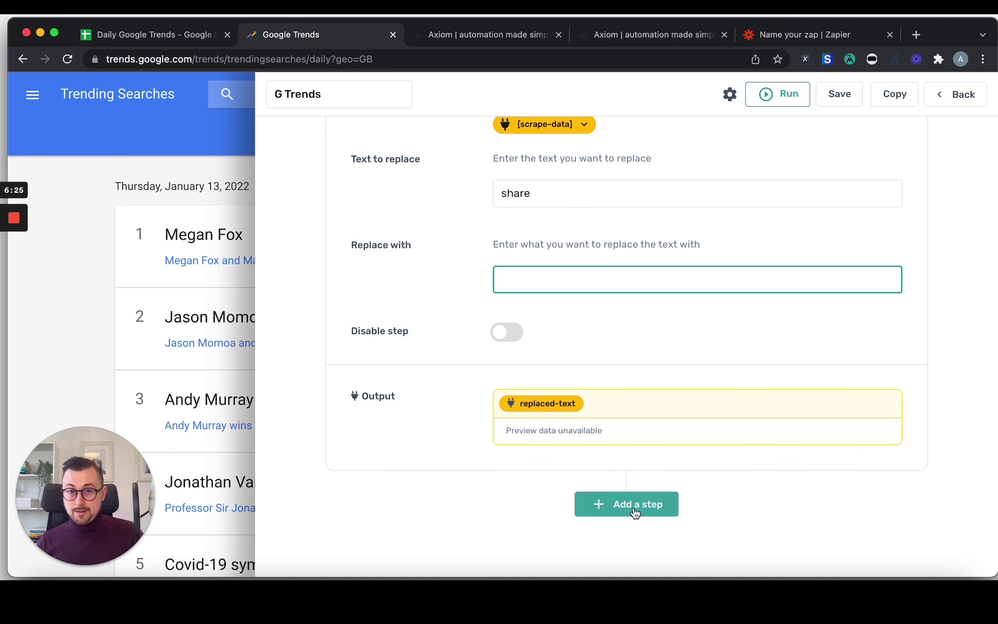
# Add a 'Write data to a Google Sheet' step and bring up the Daily Google Trends spreadsheet.
pyautogui.click(635, 512)
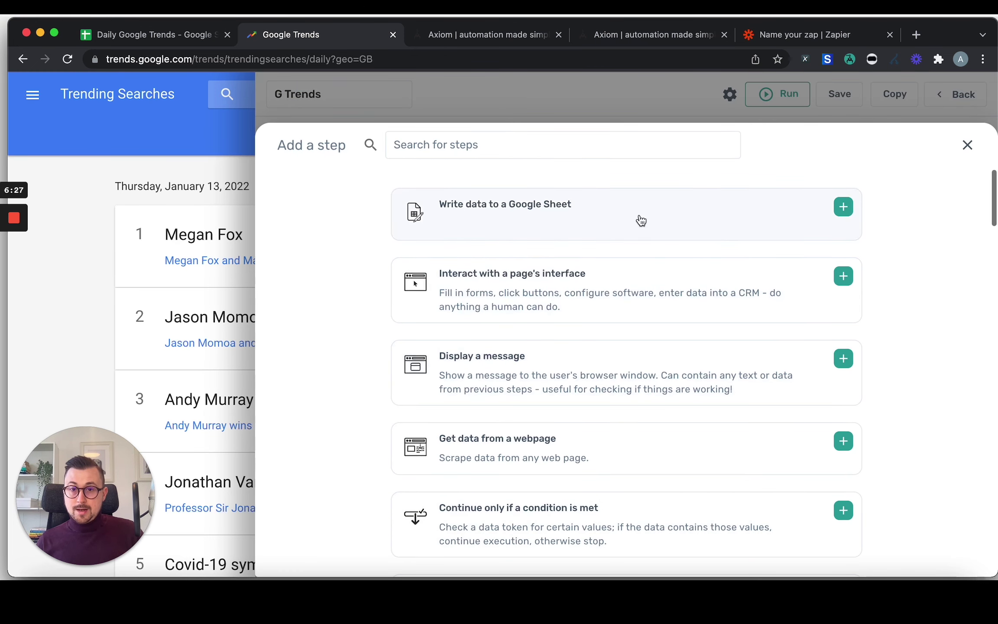
pyautogui.click(556, 218)
pyautogui.click(556, 381)
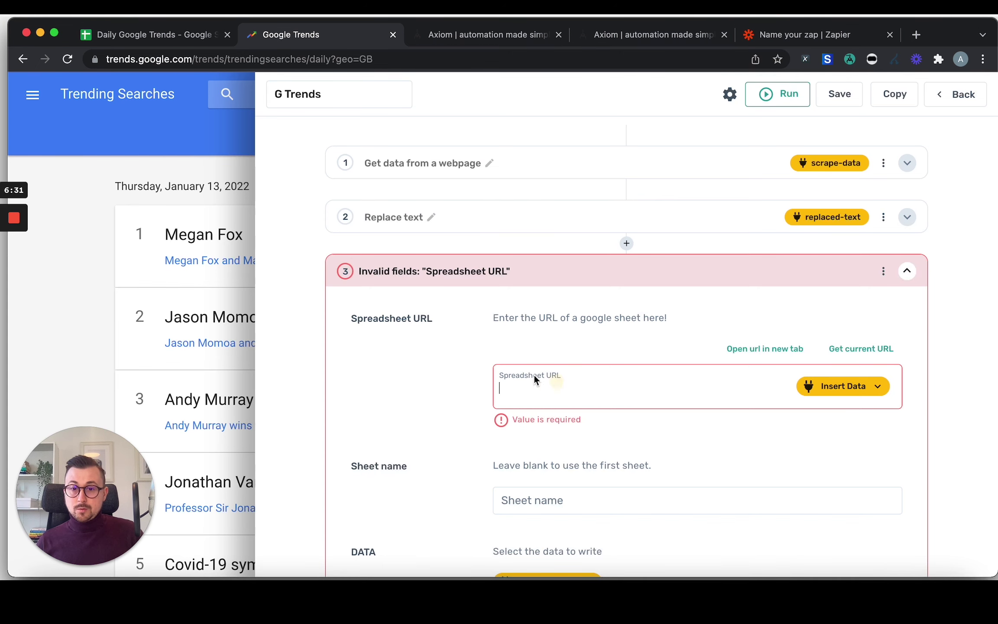
pyautogui.click(156, 38)
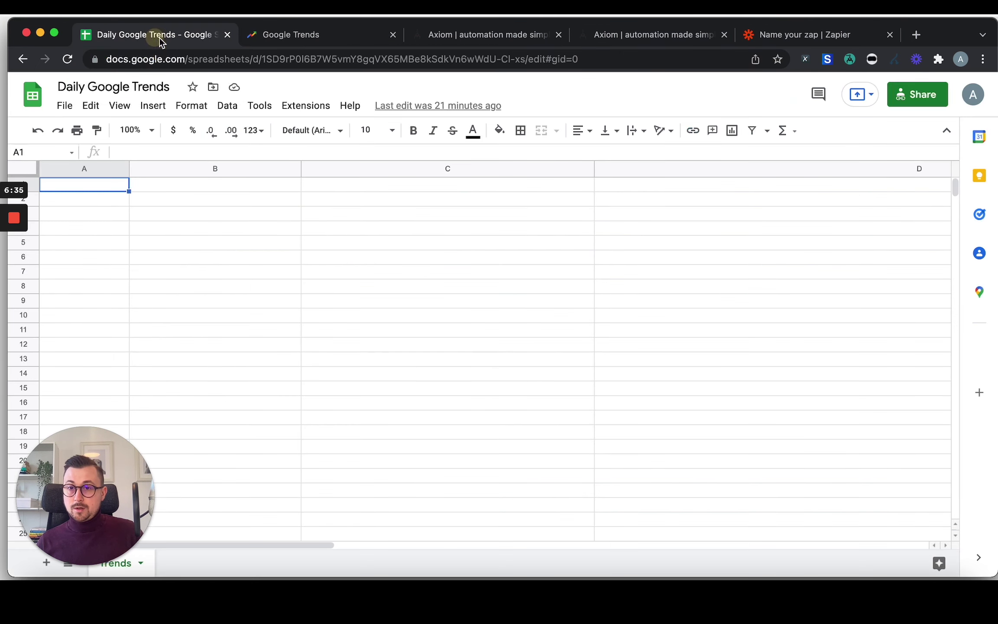
# Copy the Daily Google Trends spreadsheet URL up to the sheet ID, omitting the edit suffix.
pyautogui.click(281, 60)
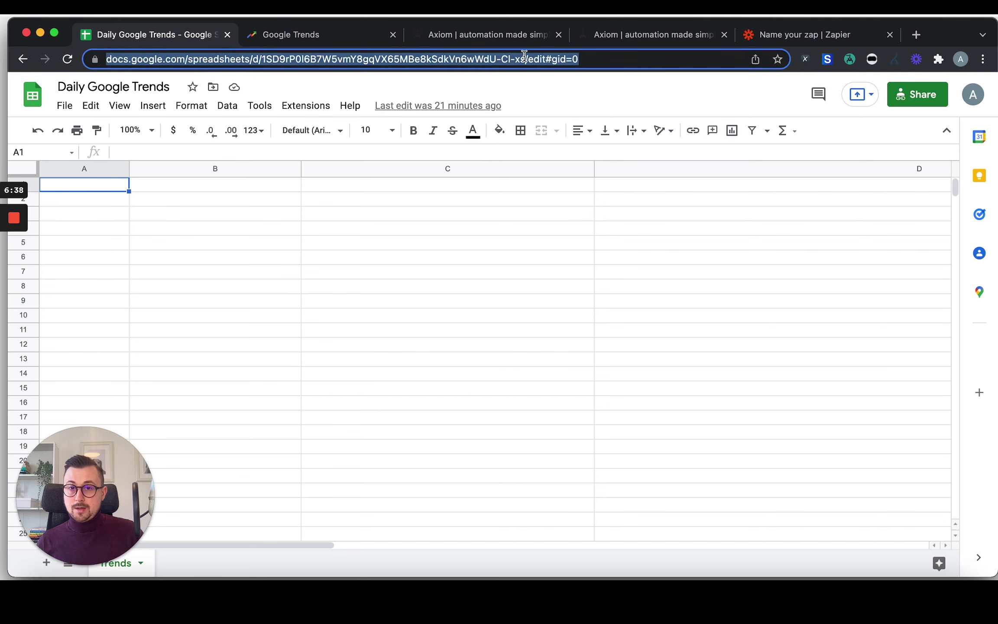
pyautogui.moveTo(557, 58); pyautogui.dragTo(55, 62)
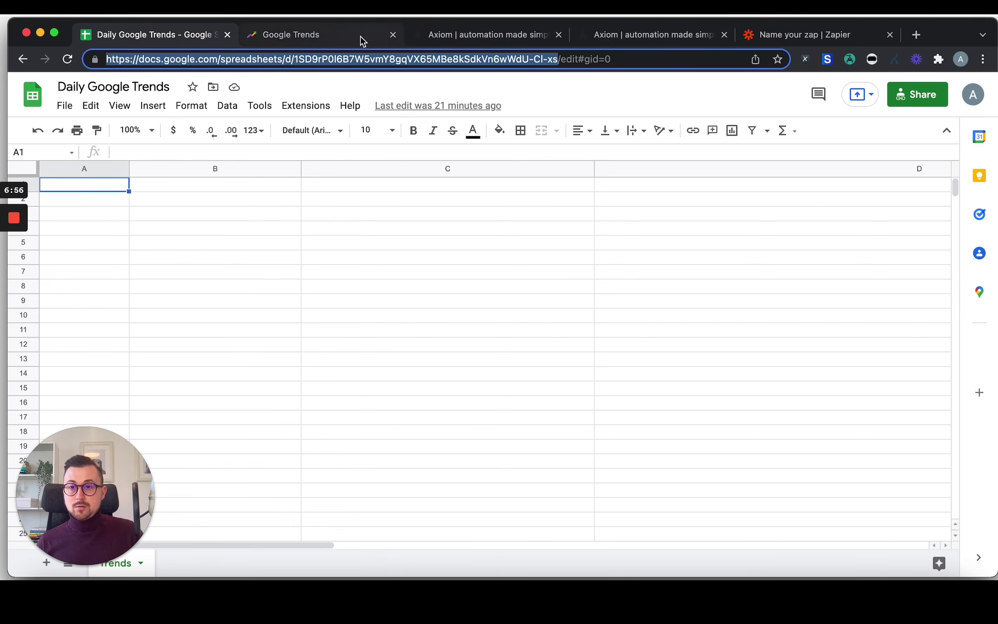
pyautogui.click(338, 37)
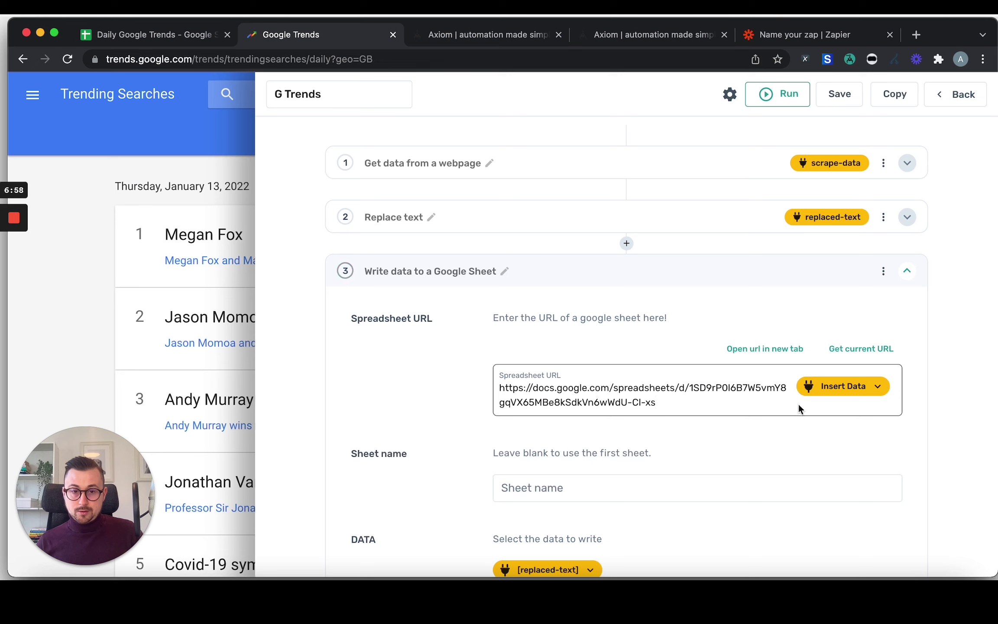
# Paste the Daily Google Trends spreadsheet URL into the Google Sheet step's Spreadsheet URL field.
pyautogui.click(881, 387)
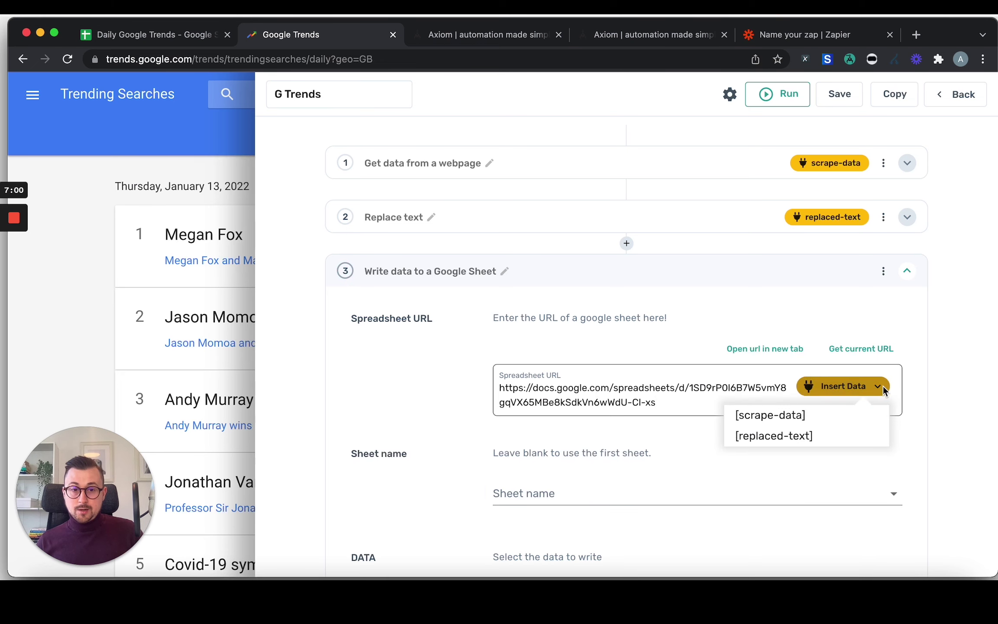
pyautogui.click(882, 386)
pyautogui.click(881, 386)
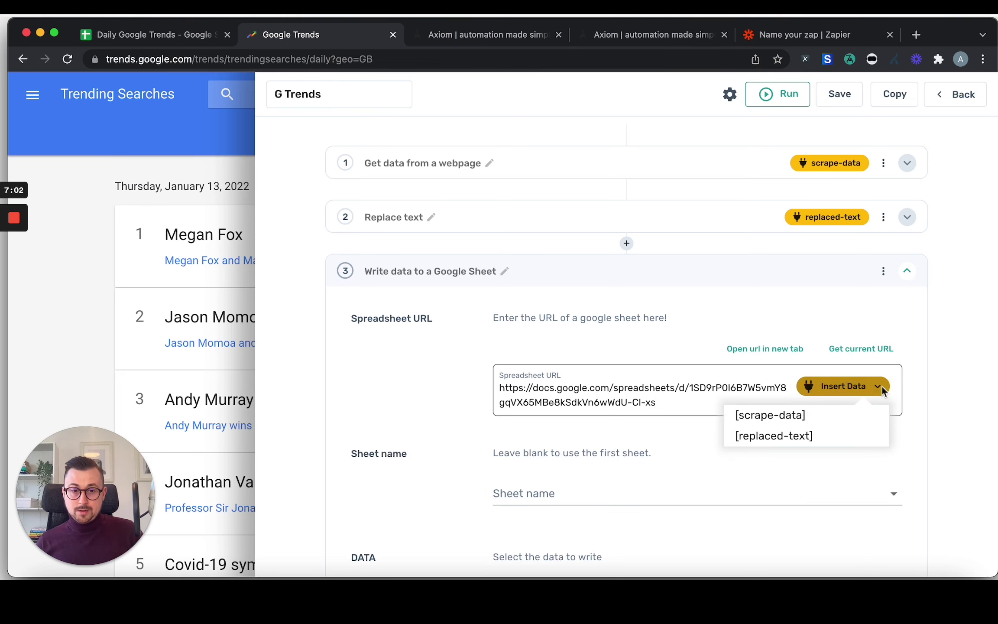
pyautogui.click(882, 386)
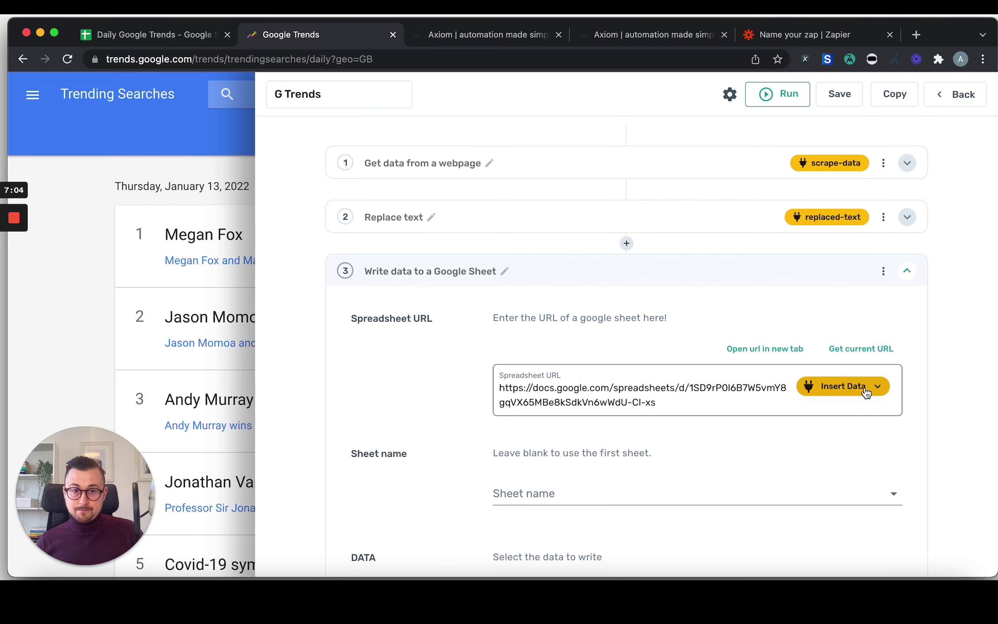
pyautogui.scroll(-3, 706, 466)
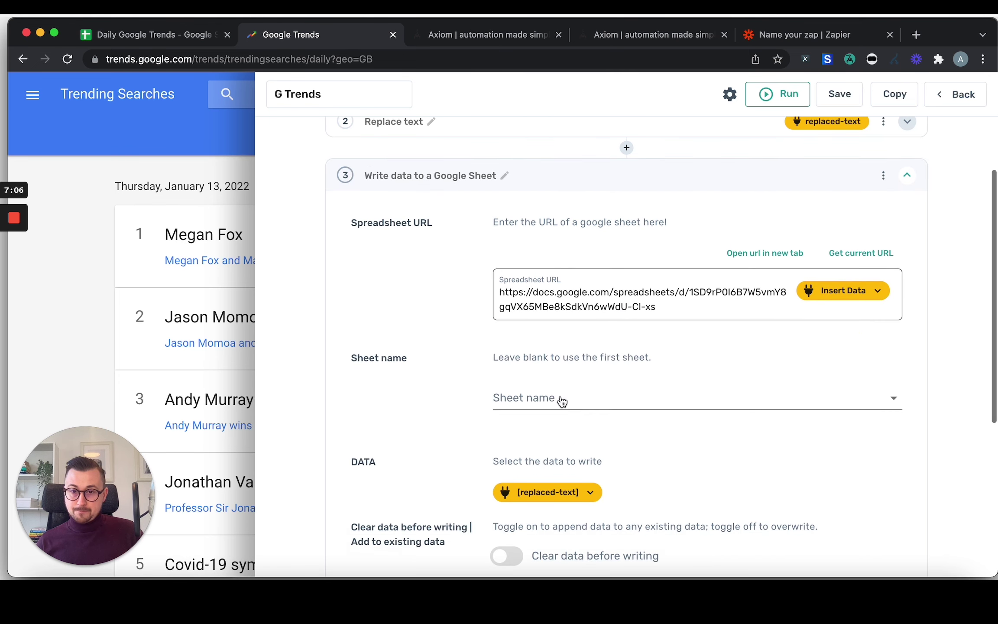
# Choose 'Trends' as the sheet name to write to.
pyautogui.click(554, 397)
pyautogui.click(544, 410)
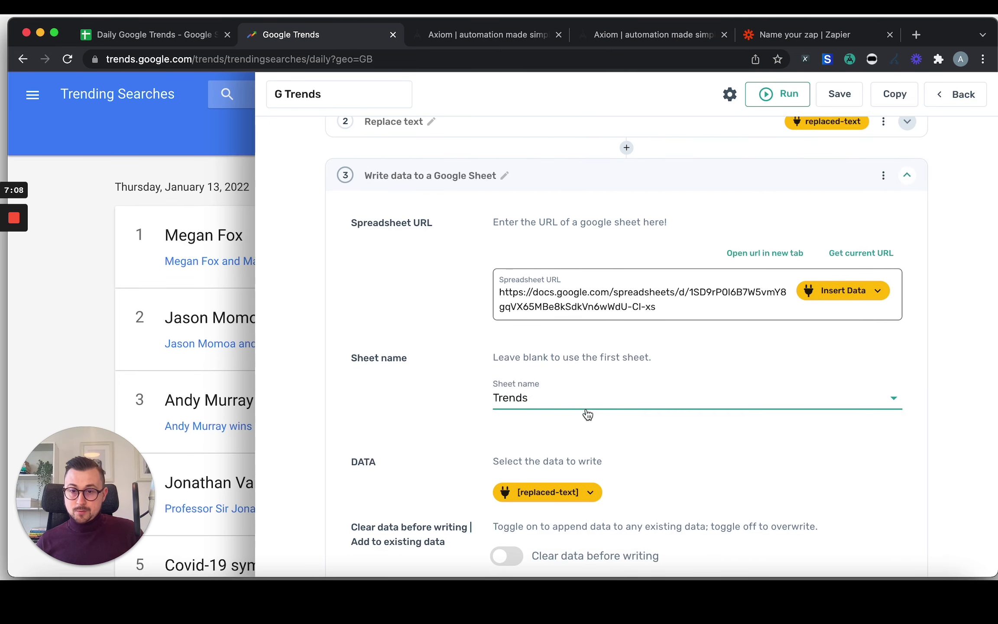
pyautogui.scroll(-2, 639, 455)
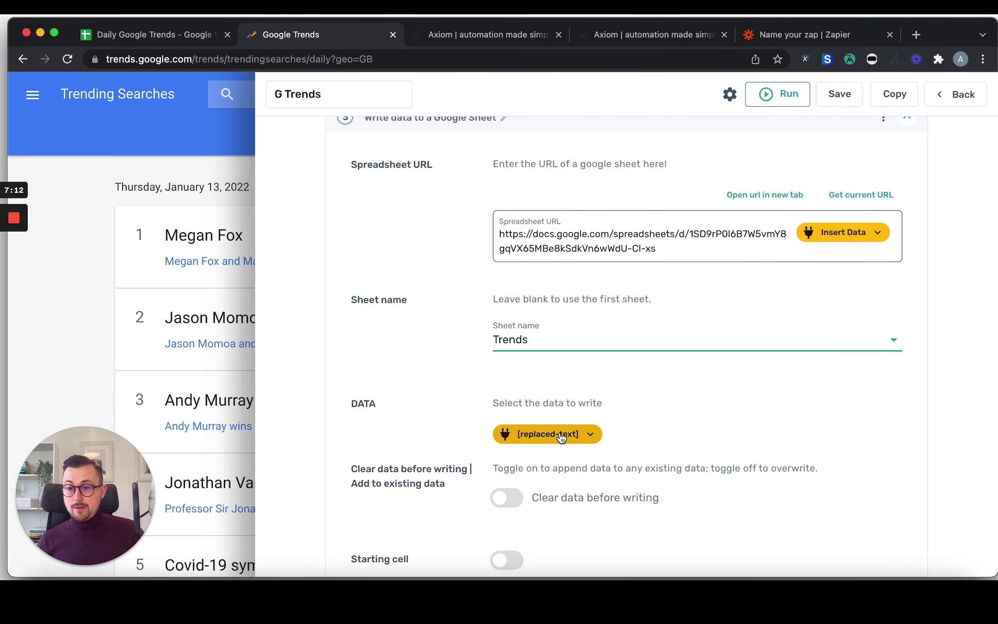
pyautogui.scroll(-5, 802, 450)
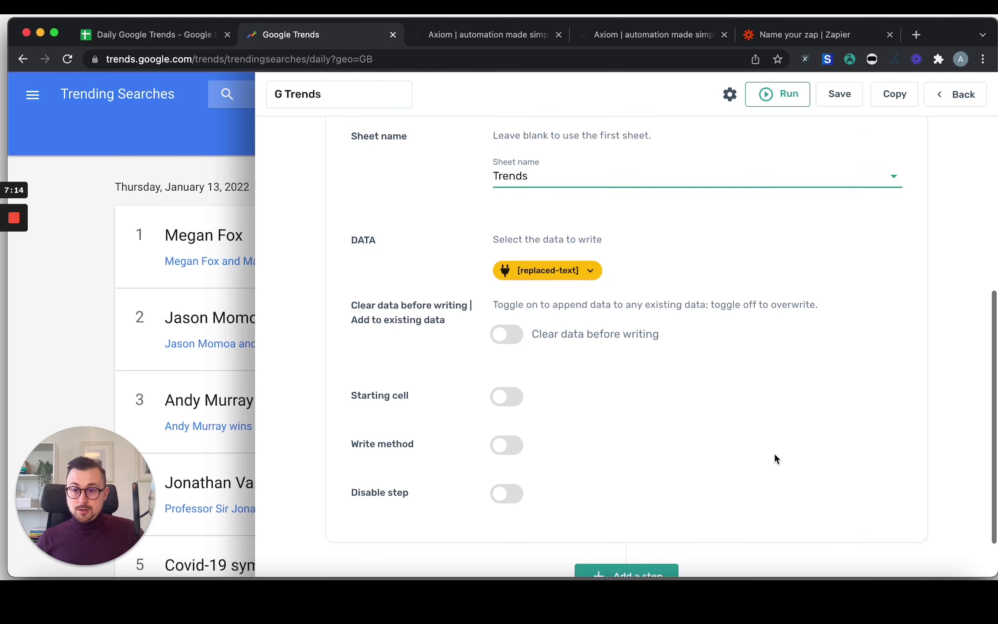
pyautogui.scroll(2, 567, 328)
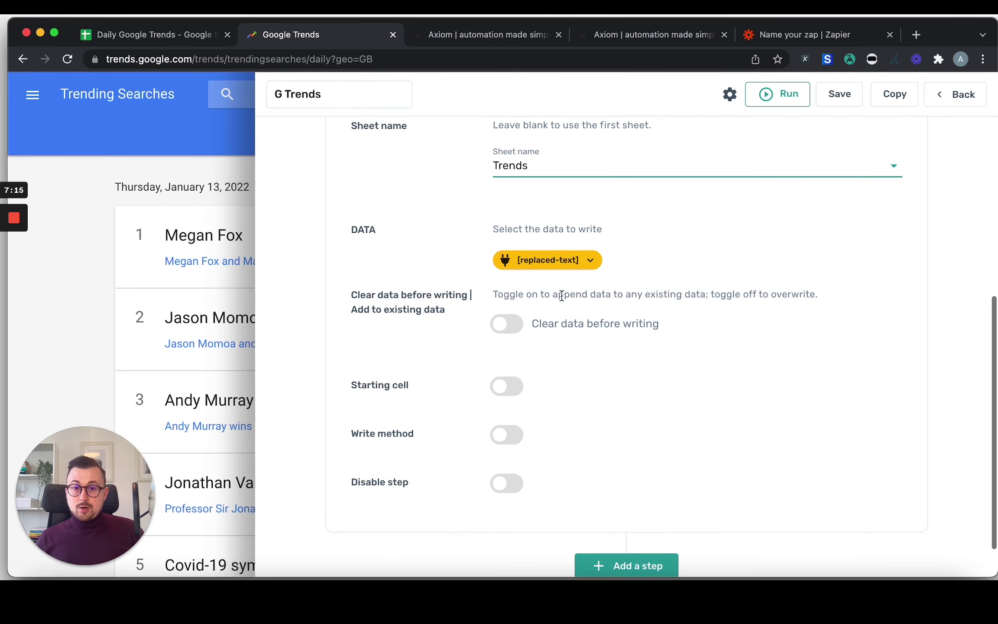
# Keep the step clearing existing sheet data before writing, rather than appending.
pyautogui.click(502, 330)
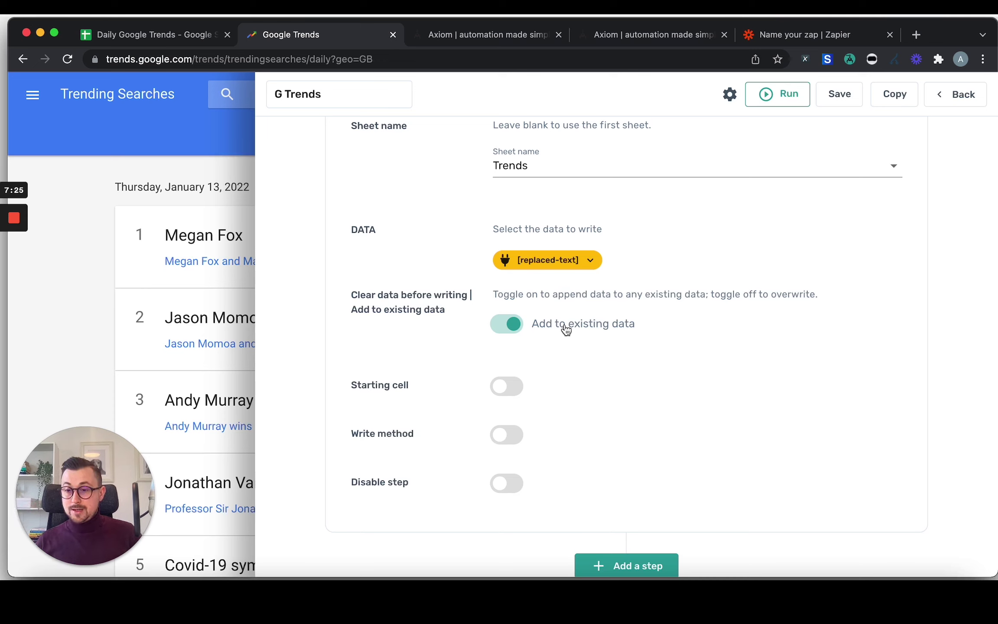
pyautogui.click(513, 324)
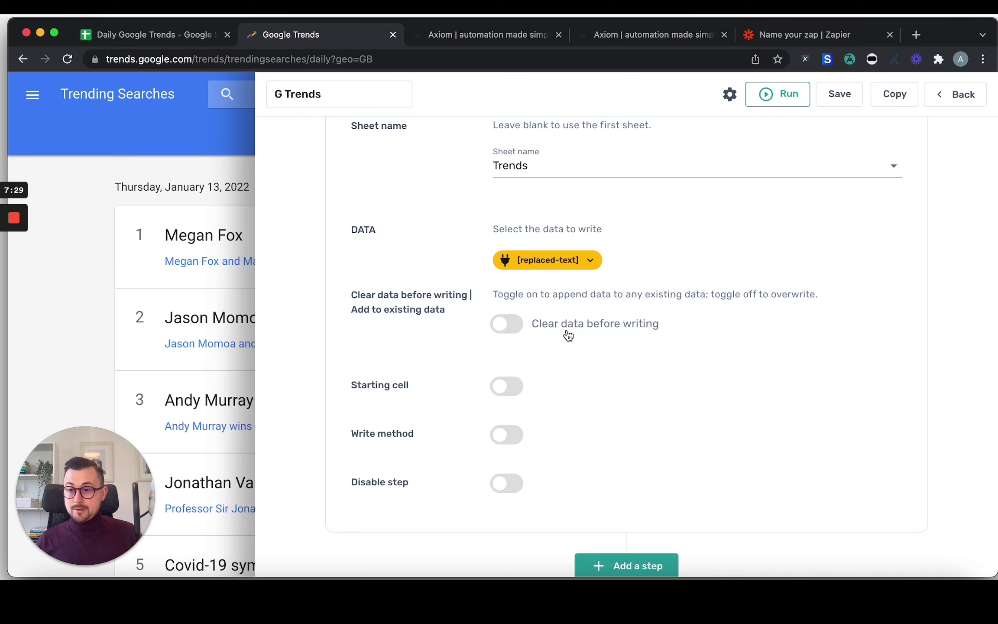
pyautogui.scroll(-2, 745, 418)
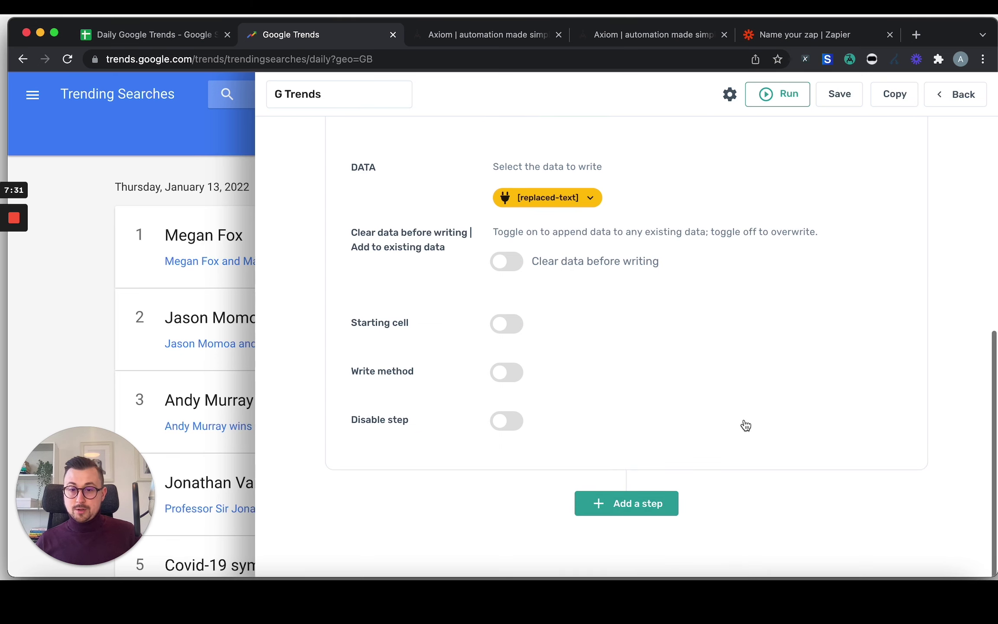
pyautogui.scroll(6, 640, 404)
pyautogui.scroll(3, 644, 402)
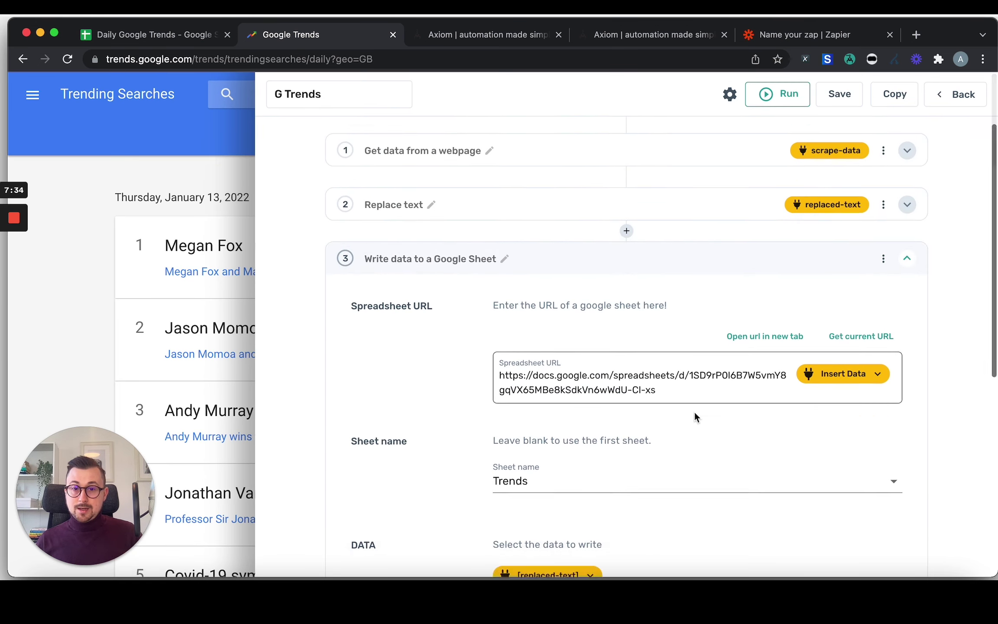
# Run the G Trends bot and wait for the 'Axiom run complete!' message.
pyautogui.click(777, 98)
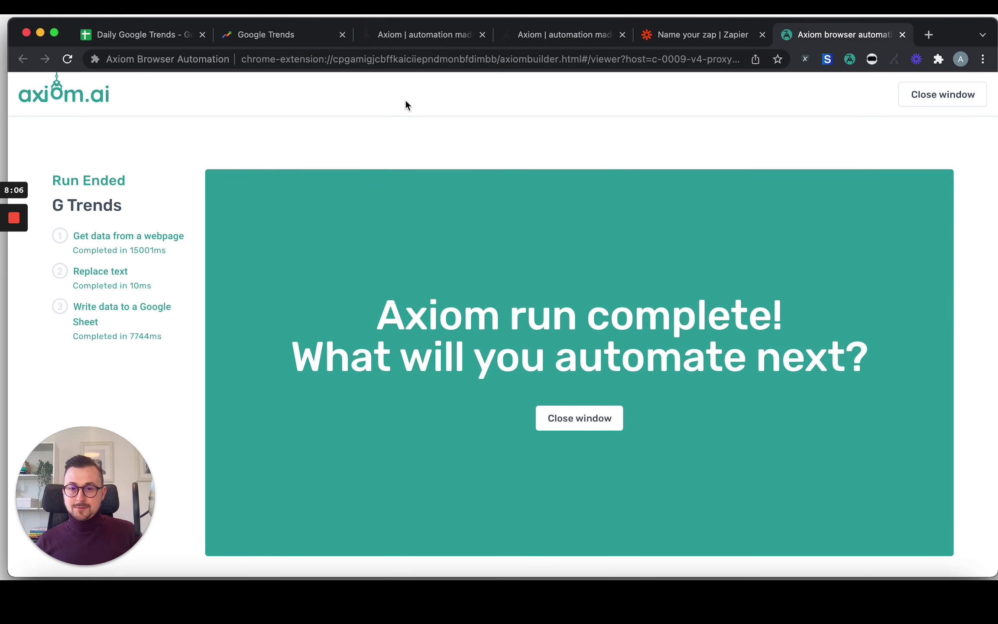
# Review the Trends sheet's eight scraped rows, selecting the traffic values in E1:E8.
pyautogui.click(161, 37)
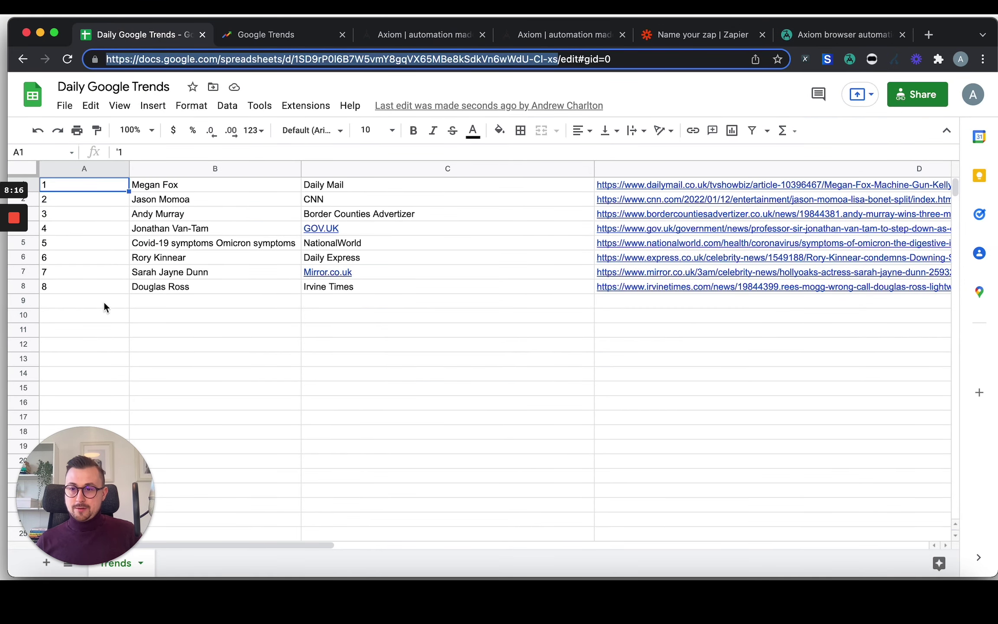
pyautogui.hscroll(10, 476, 219)
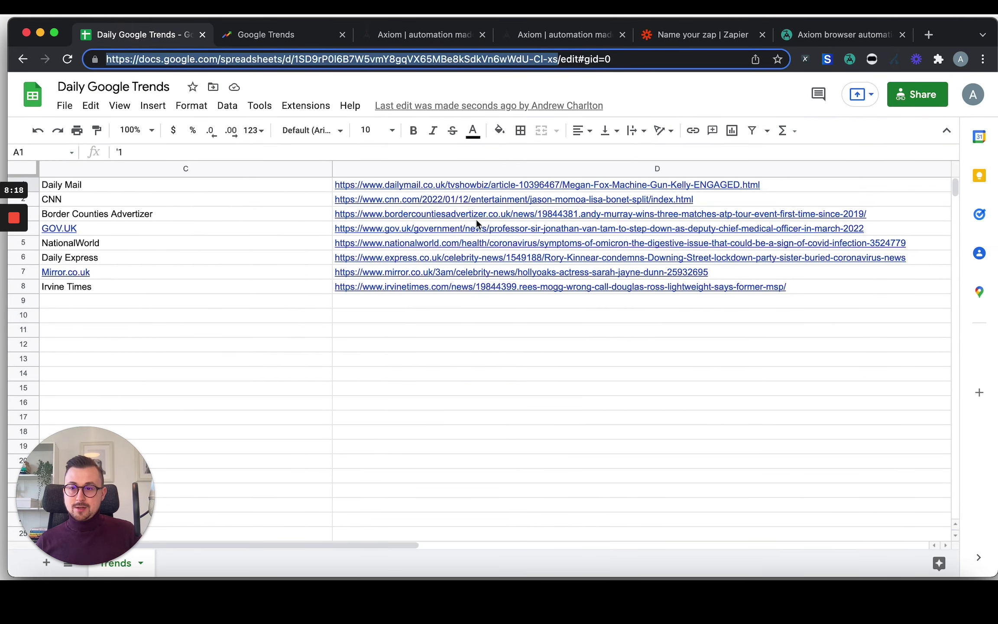
pyautogui.hscroll(-10, 516, 223)
pyautogui.hscroll(15, 512, 224)
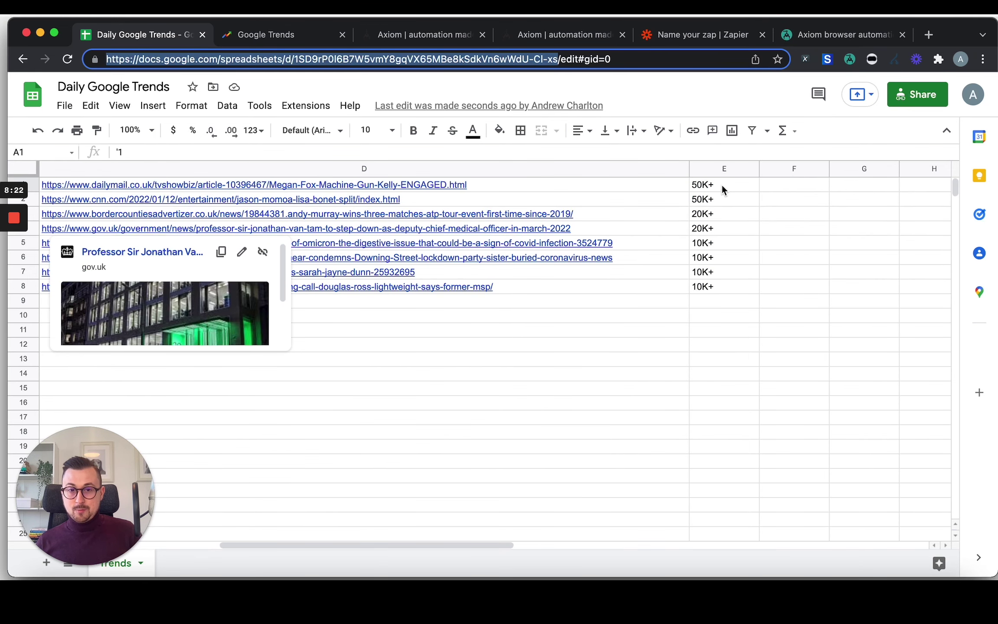
pyautogui.moveTo(721, 184); pyautogui.dragTo(719, 287)
pyautogui.hscroll(-10, 514, 326)
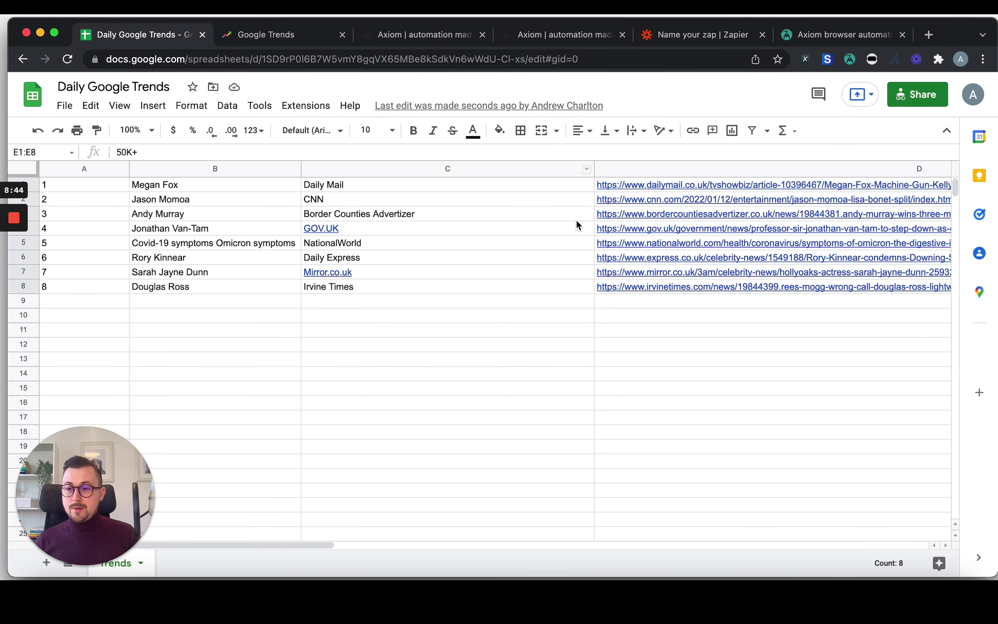
pyautogui.moveTo(557, 229)
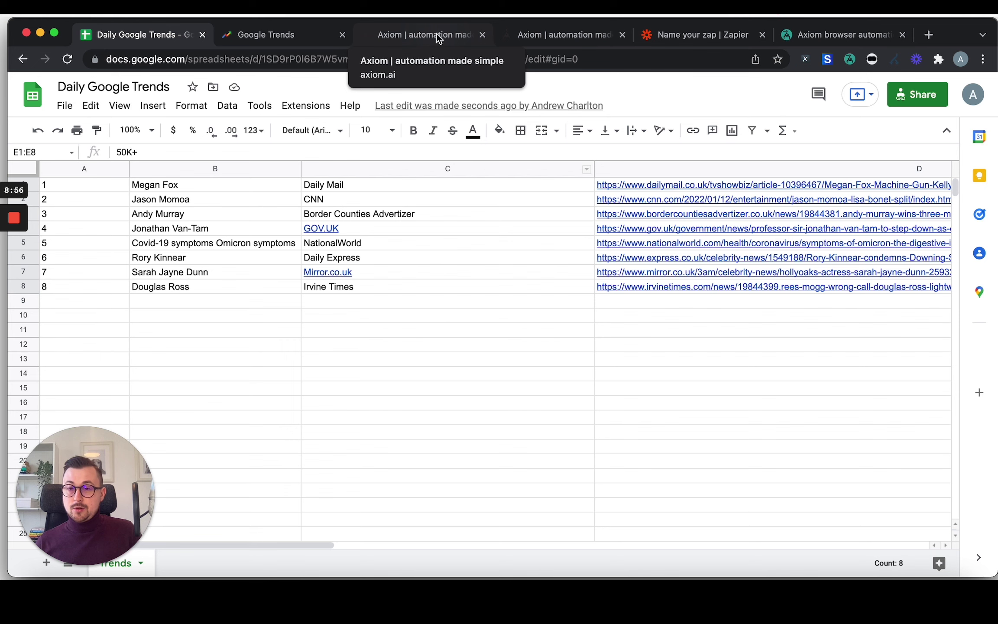
# View Axiom.ai's customer-support page, then go to the 'Name your zap | Zapier' editor.
pyautogui.click(544, 34)
pyautogui.scroll(10, 539, 132)
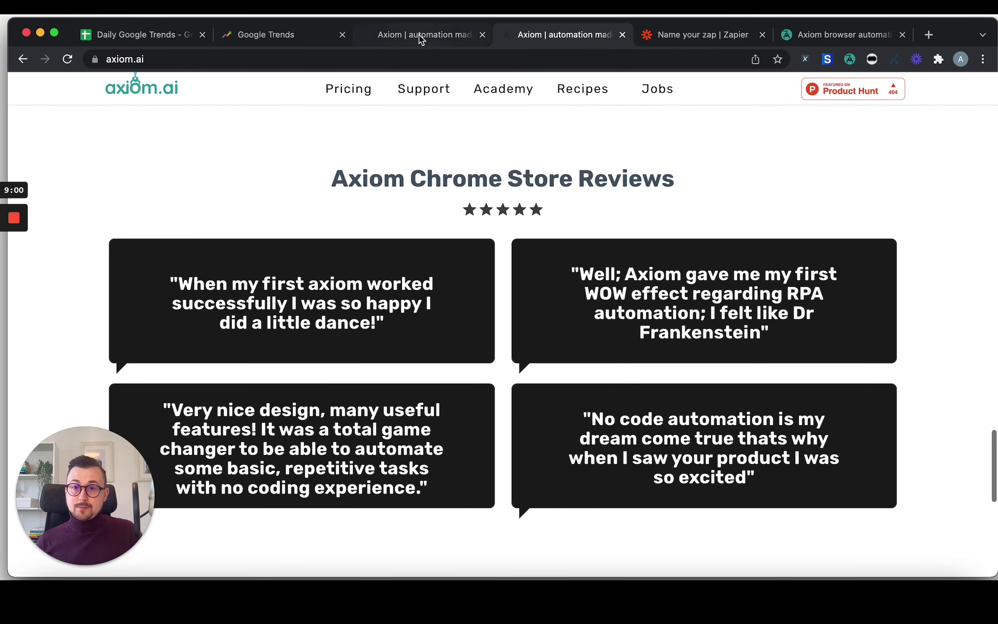
pyautogui.click(418, 34)
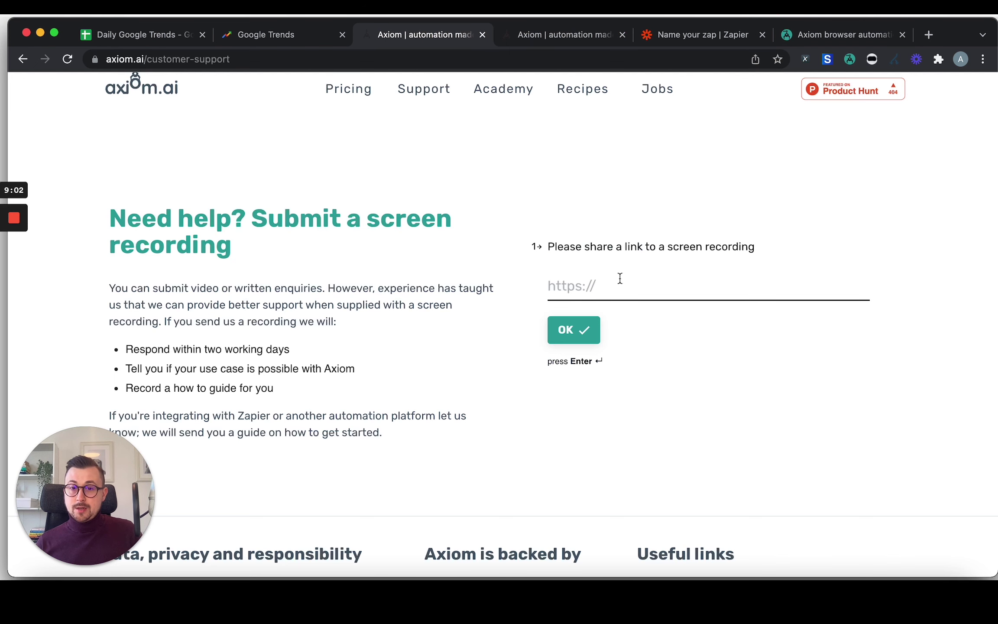
pyautogui.scroll(-2, 596, 307)
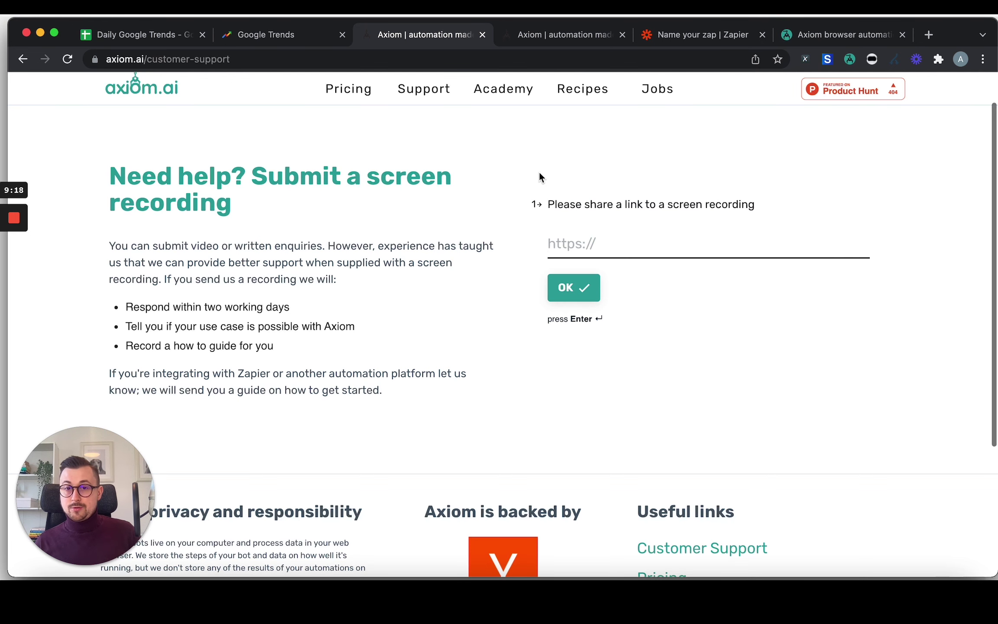
pyautogui.click(700, 36)
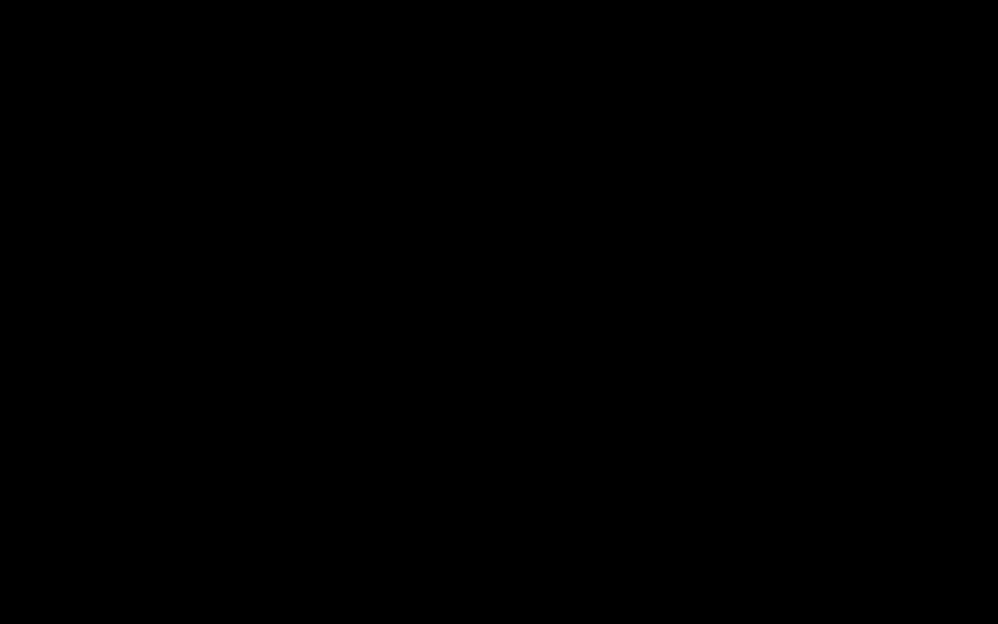
# Make Schedule by Zapier the trigger with the Every Day event.
pyautogui.write('schedu')
pyautogui.write('le')
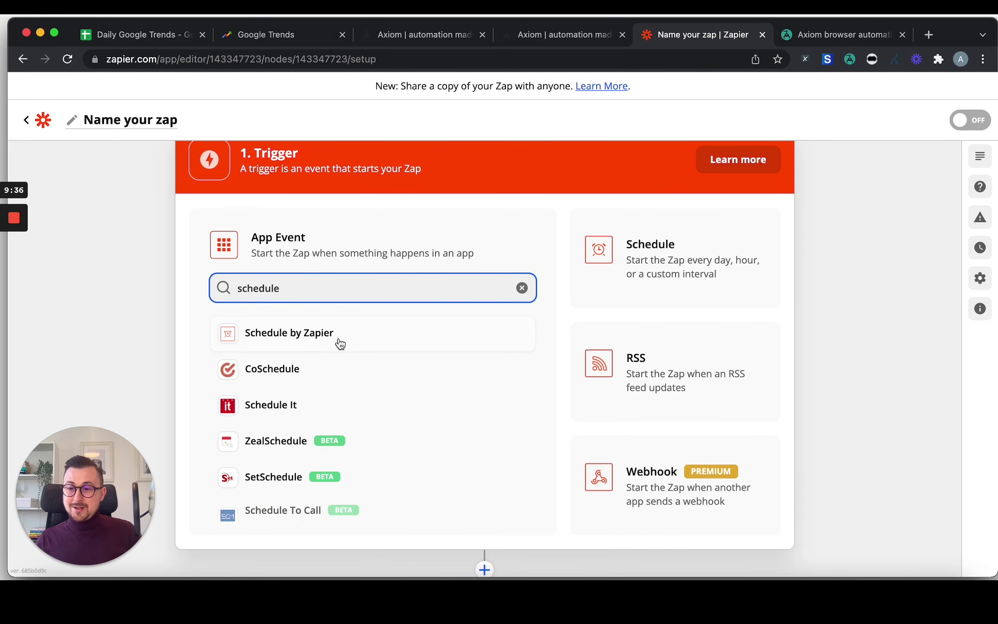
pyautogui.click(311, 340)
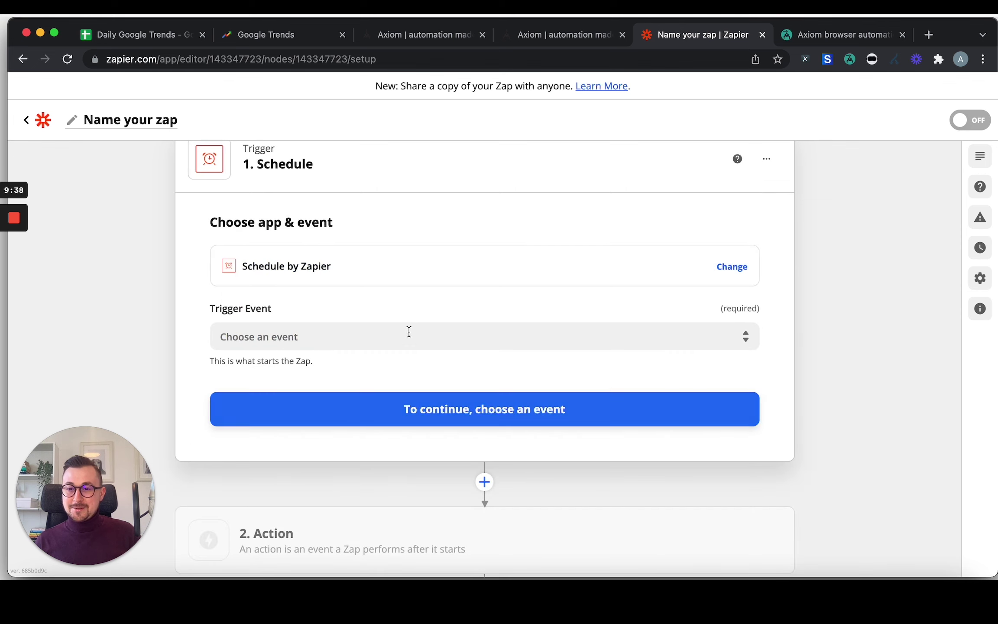
pyautogui.click(329, 335)
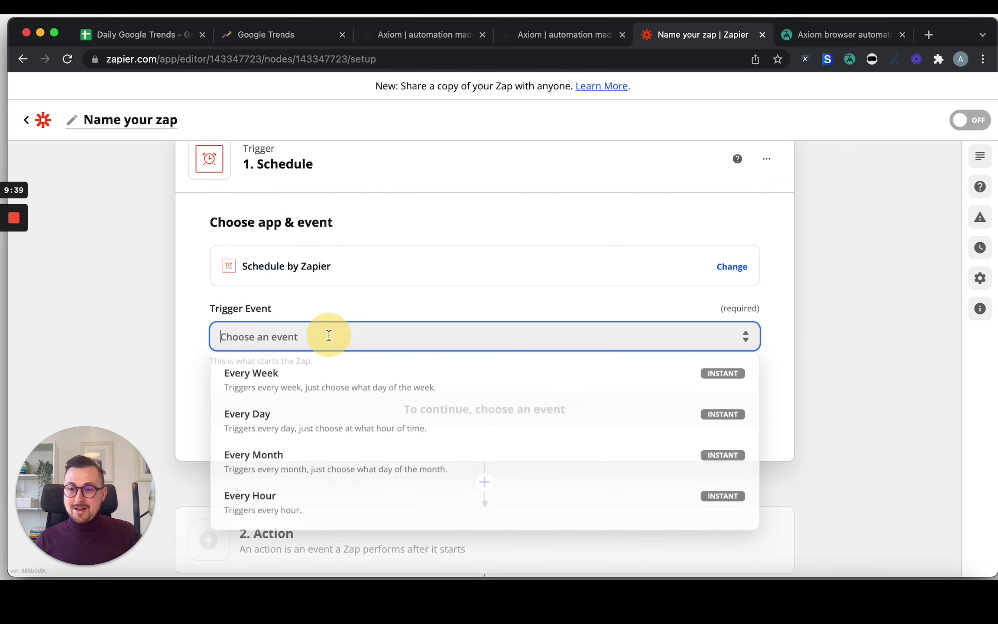
pyautogui.click(298, 427)
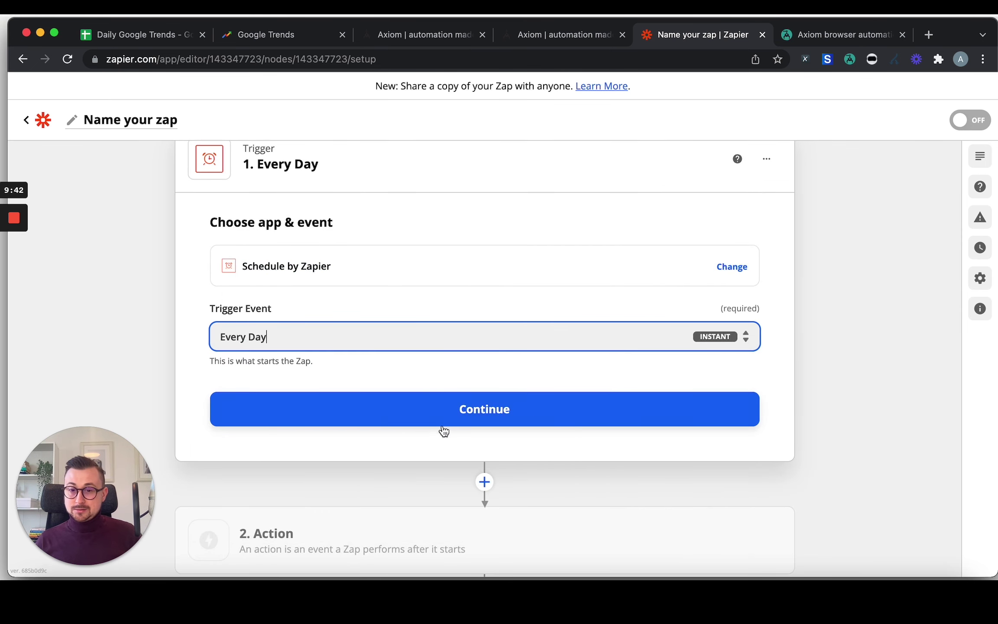
pyautogui.click(447, 407)
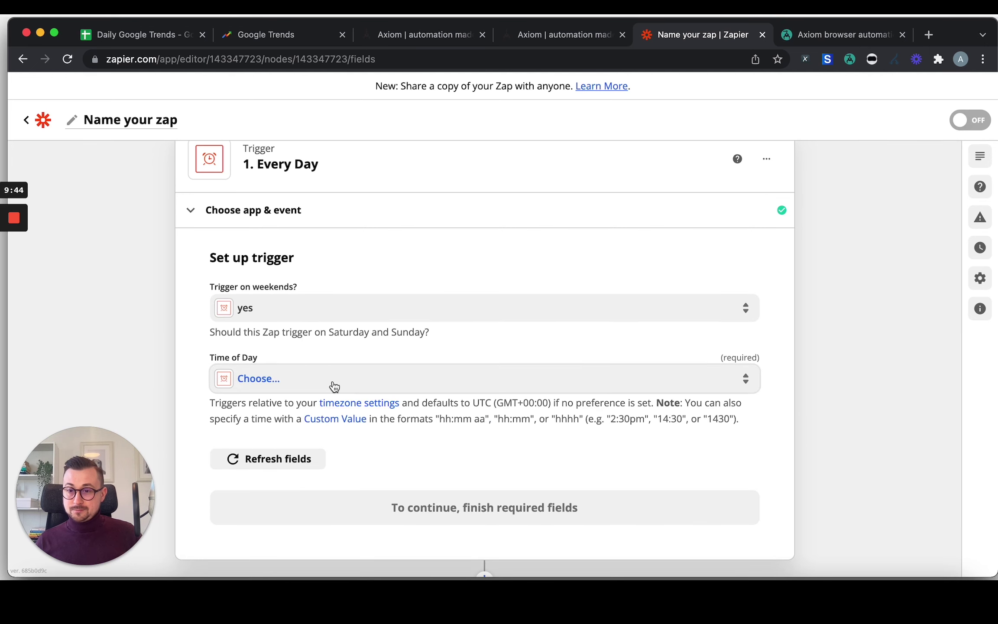
# Set the daily trigger's Time of Day to Noon and continue.
pyautogui.click(330, 384)
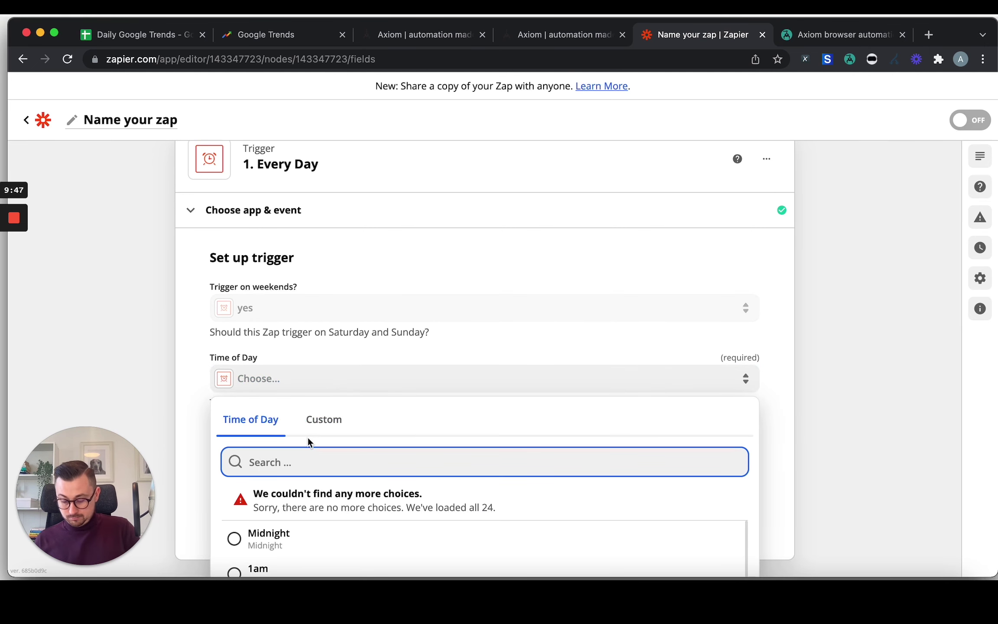
pyautogui.write('noon')
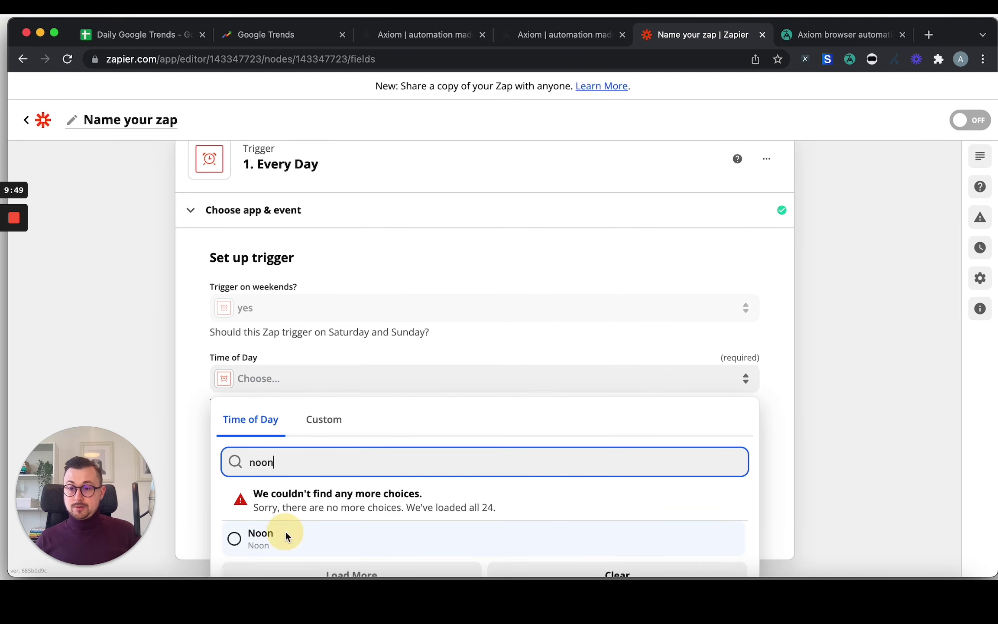
pyautogui.click(286, 530)
pyautogui.click(502, 513)
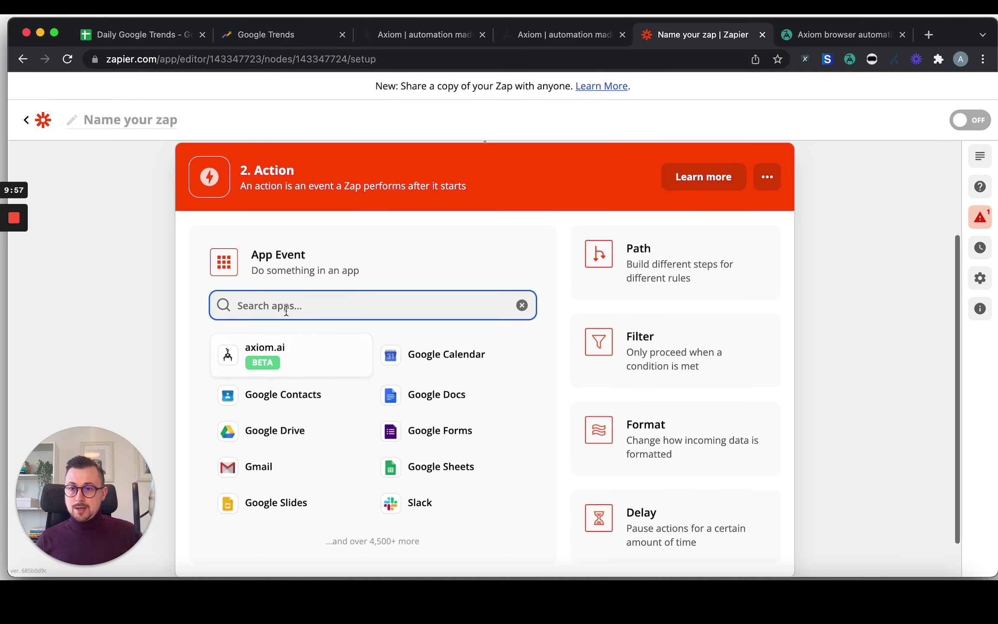
# Set the action to axiom.ai's Run an Axiom using the connected axiom.ai account.
pyautogui.click(289, 356)
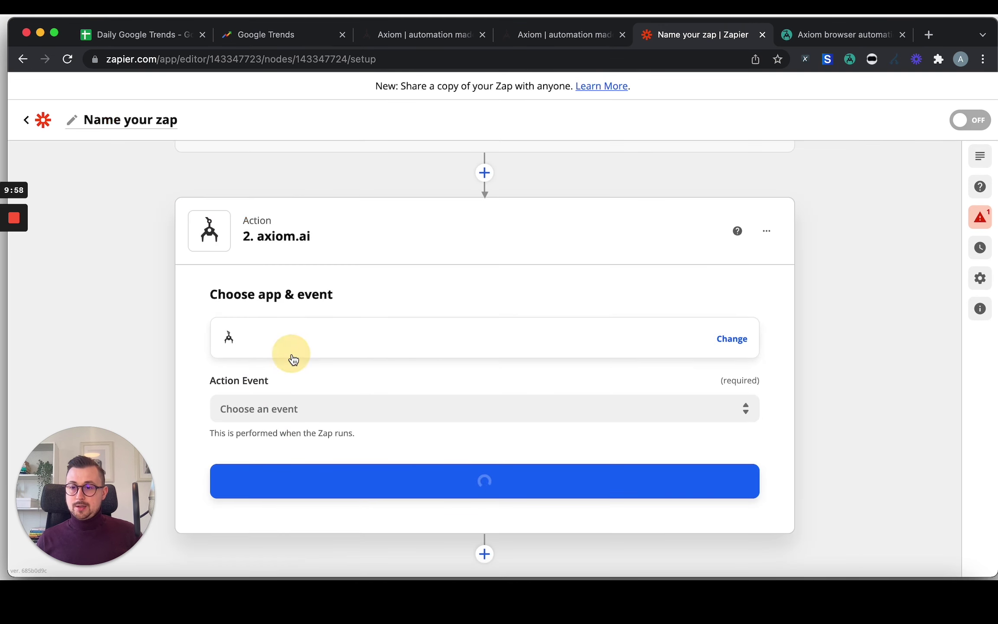
pyautogui.click(368, 407)
pyautogui.click(320, 475)
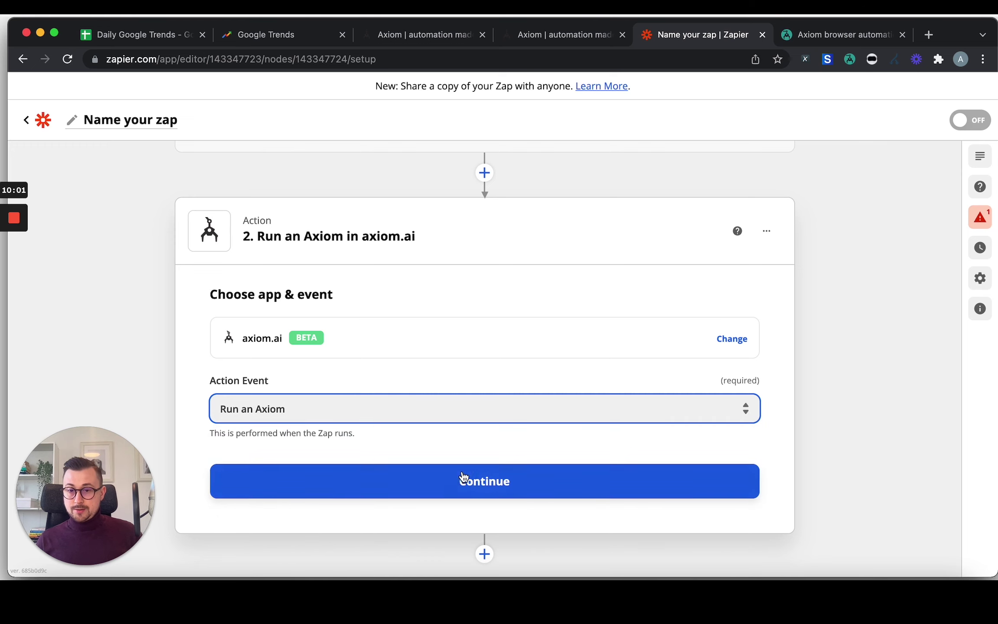
pyautogui.click(462, 473)
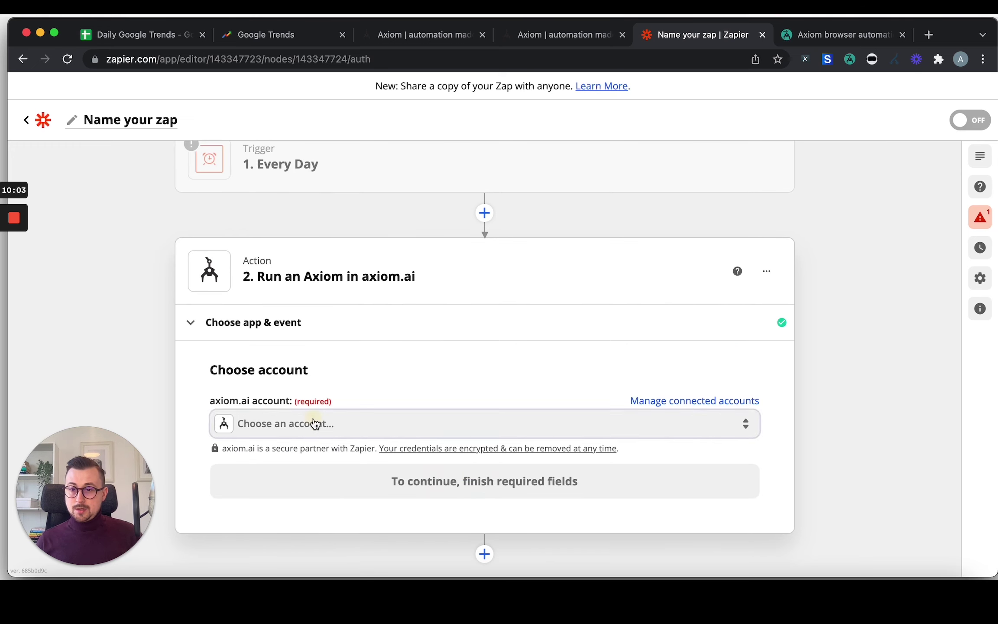
pyautogui.click(314, 422)
pyautogui.scroll(-1, 390, 515)
pyautogui.click(374, 519)
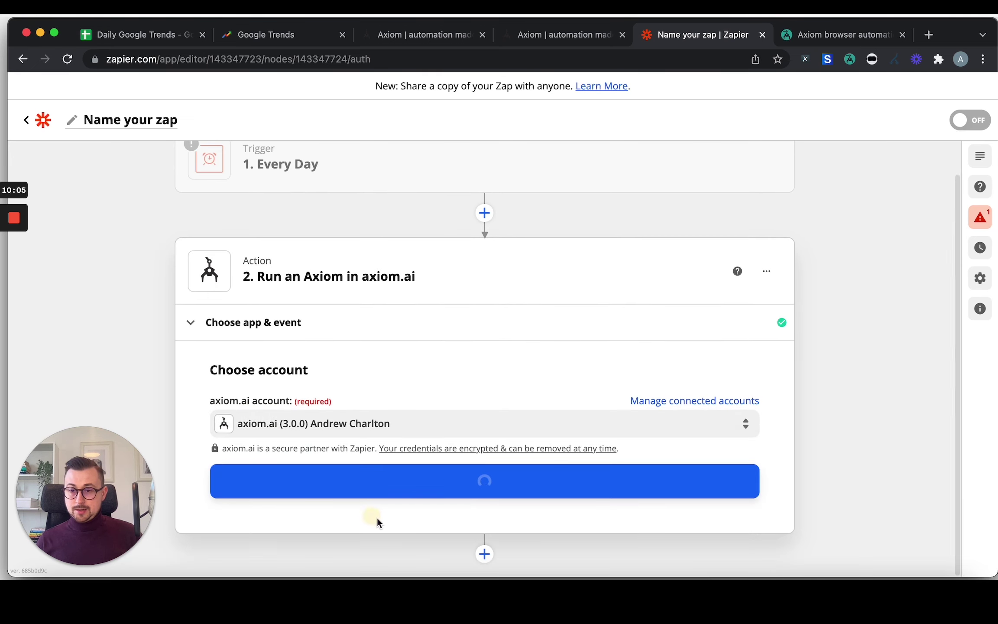
pyautogui.click(385, 485)
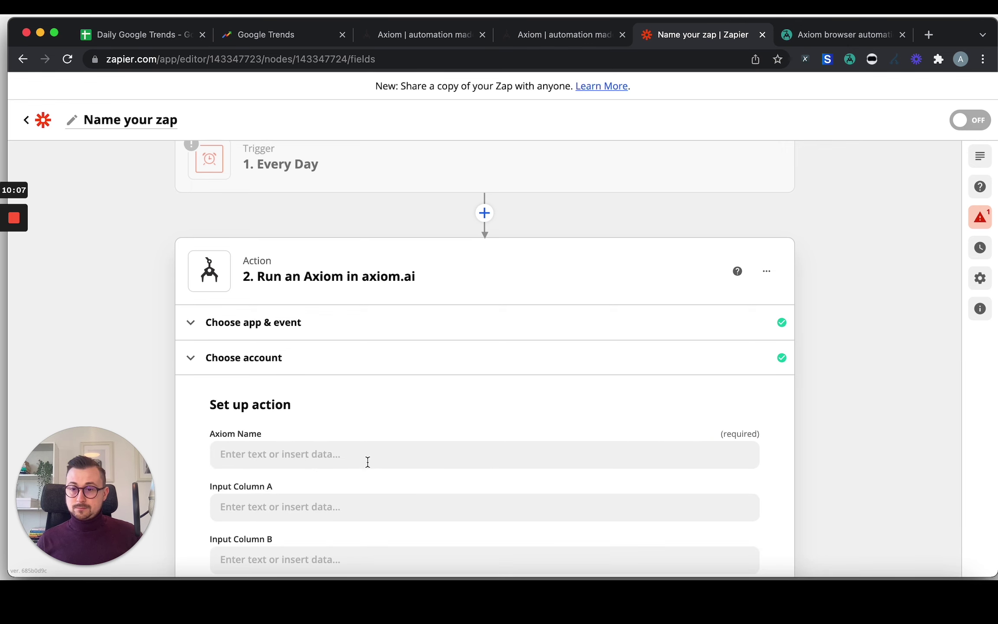
# Enter 'G Trend' as the Axiom Name for the action.
pyautogui.scroll(-2, 338, 442)
pyautogui.click(270, 385)
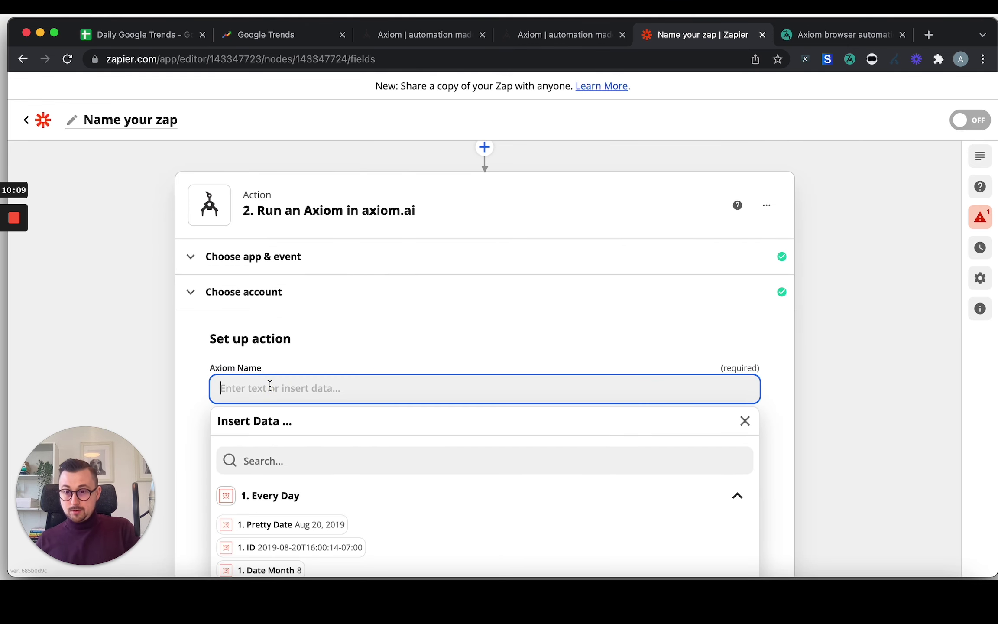
pyautogui.write('G Trend')
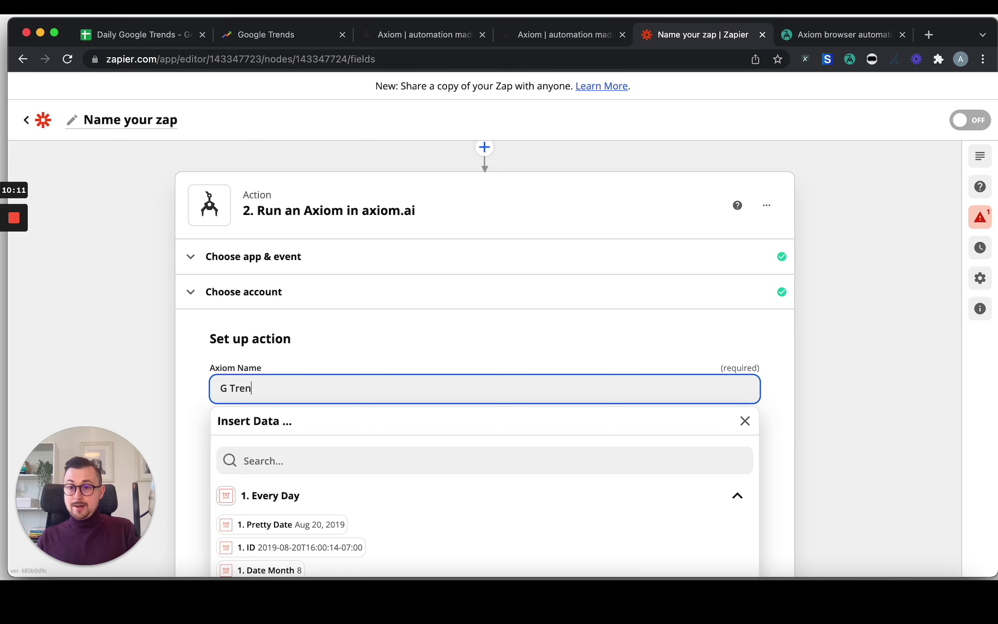
pyautogui.click(462, 352)
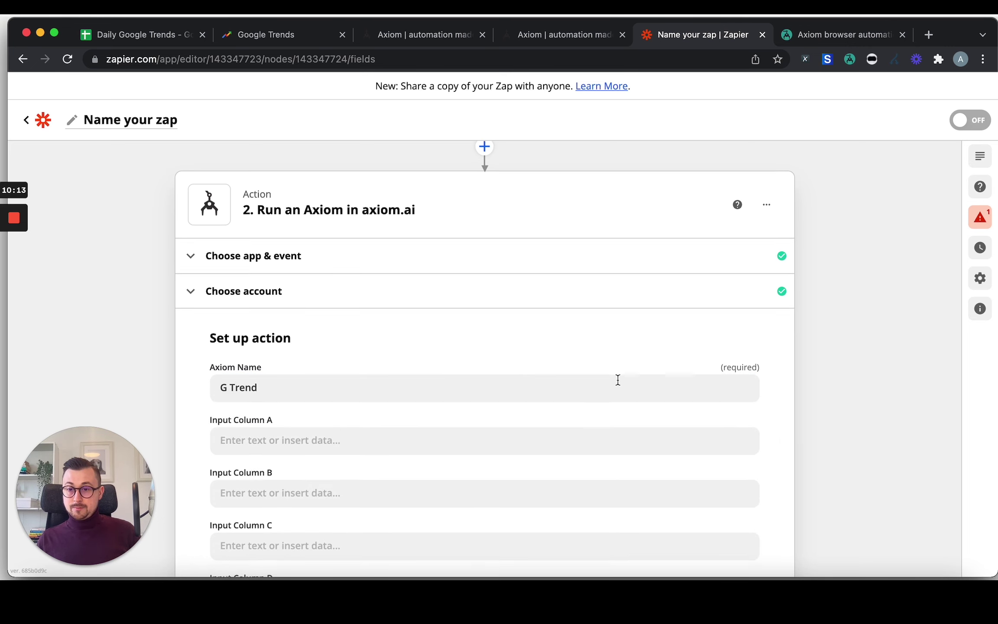
pyautogui.scroll(-6, 617, 378)
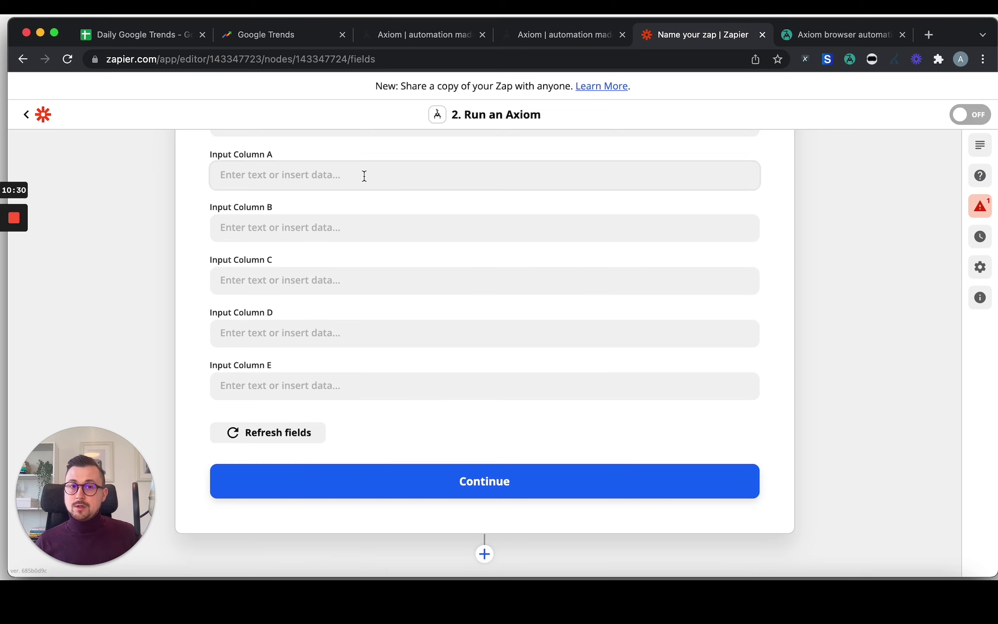
pyautogui.scroll(1, 260, 175)
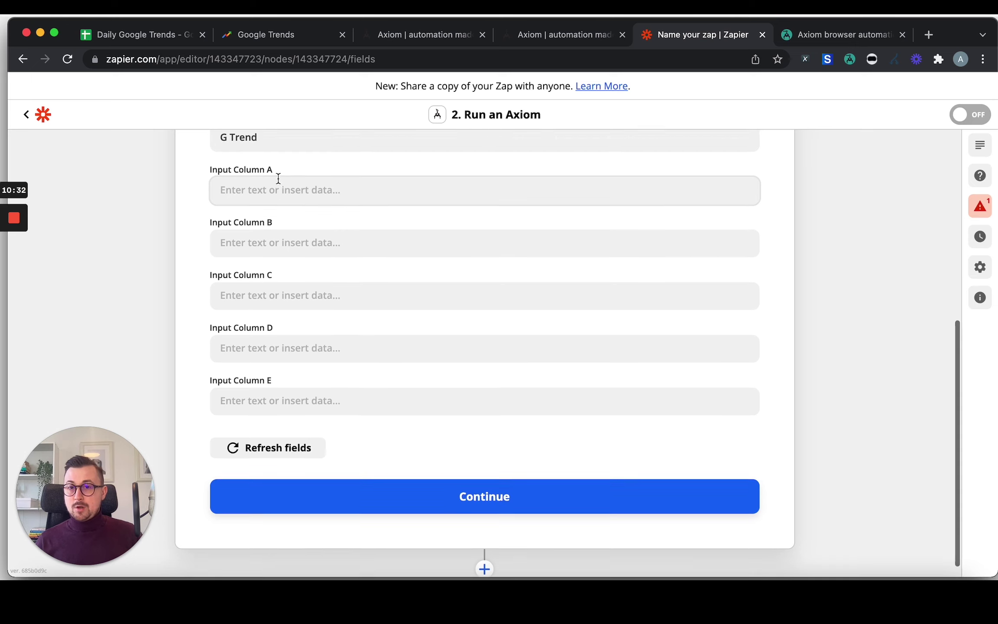